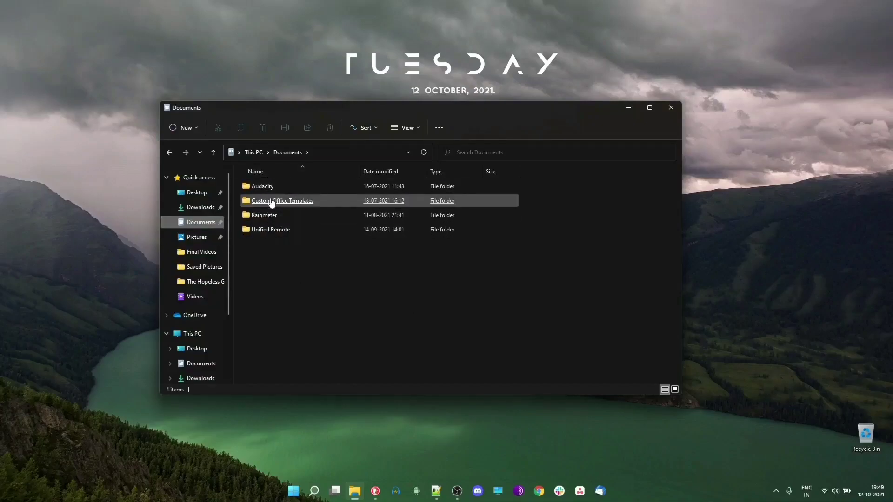
Step: Show the Documents folder as Extra large icons, then return it to Details with Ctrl+Shift+6
{"action": "right_click", "coordinate": [331, 304]}
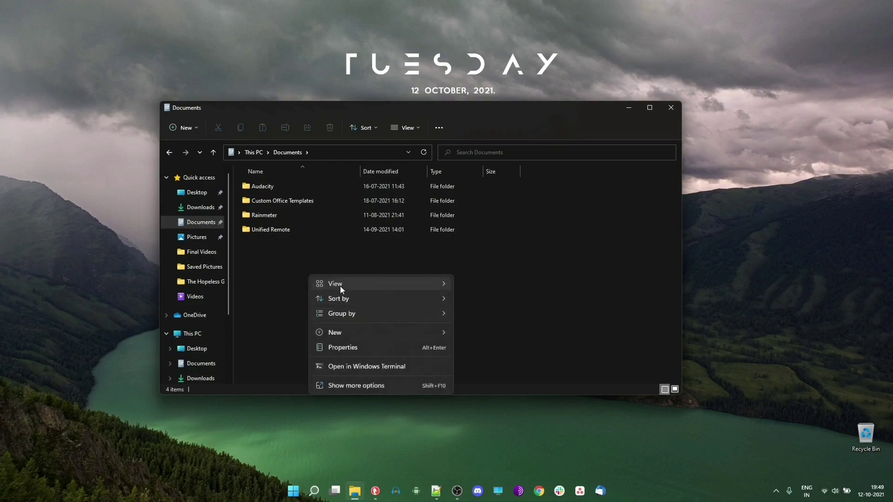
{"action": "mouse_move", "coordinate": [340, 285]}
{"action": "left_click", "coordinate": [512, 288]}
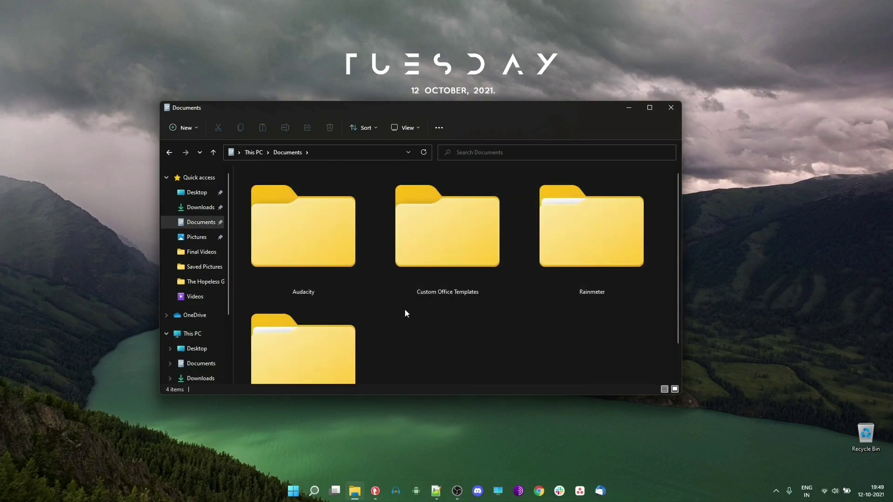
{"action": "right_click", "coordinate": [423, 343]}
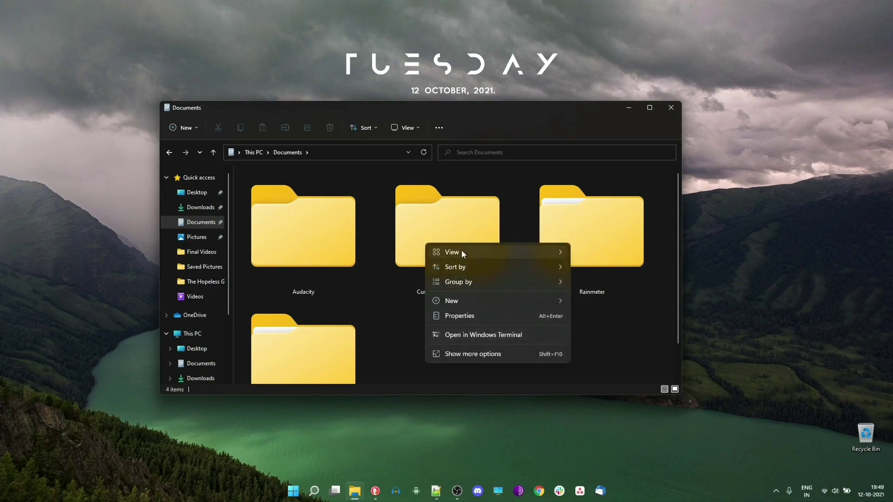
{"action": "mouse_move", "coordinate": [461, 252]}
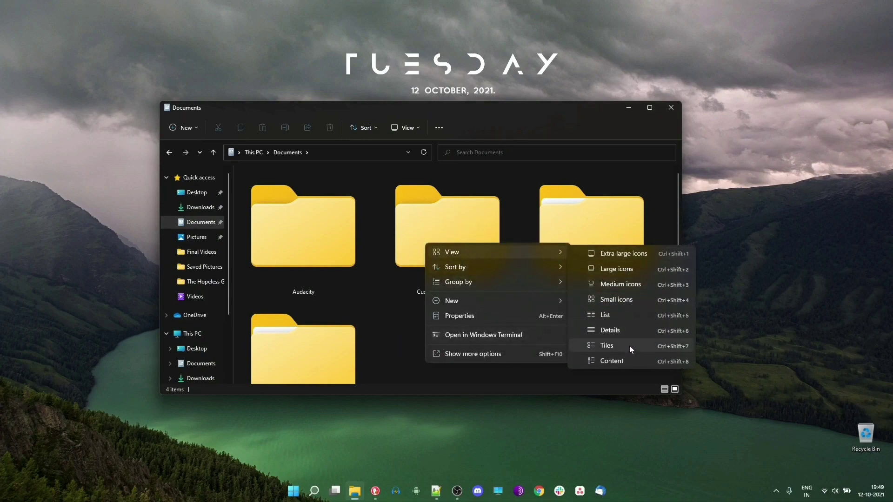
{"action": "key", "text": "ctrl+shift+6"}
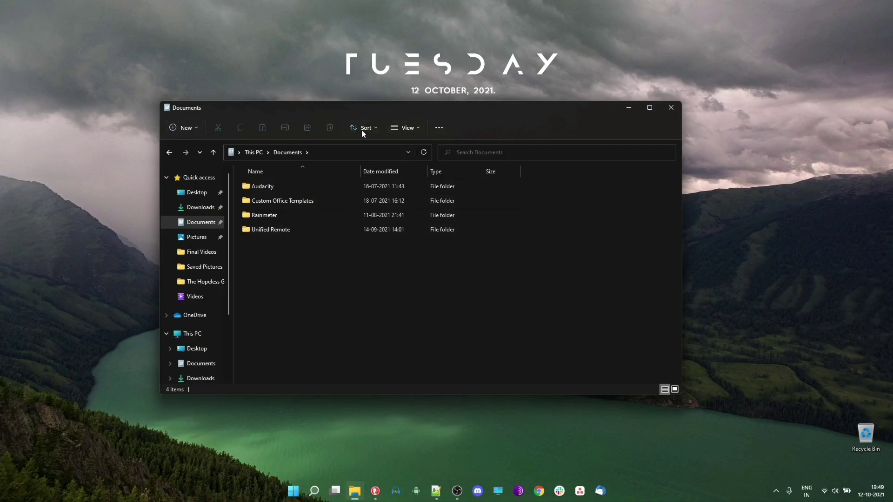
Step: Turn Compact view on and back off, then bring up the View > Show options
{"action": "left_click", "coordinate": [420, 130]}
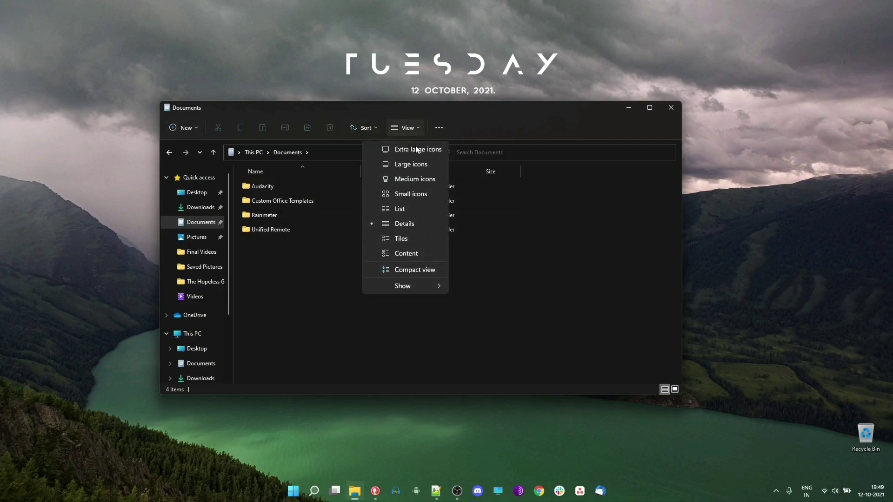
{"action": "left_click", "coordinate": [428, 272]}
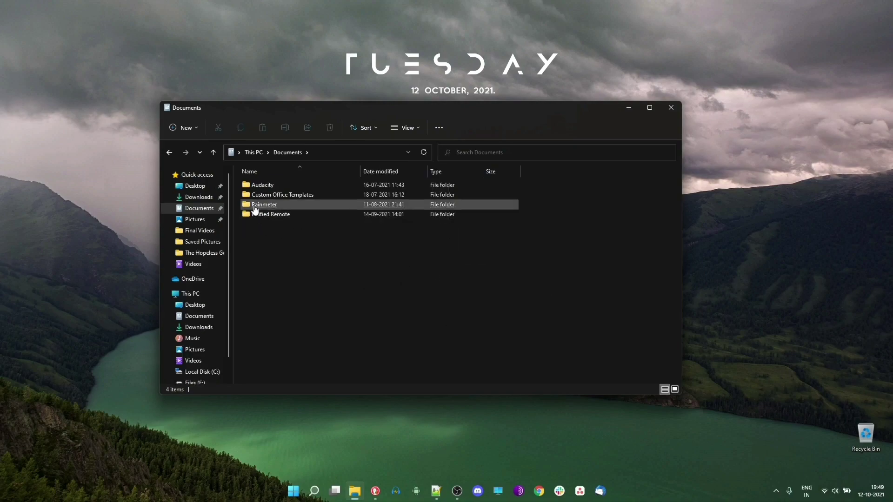
{"action": "left_click", "coordinate": [403, 129]}
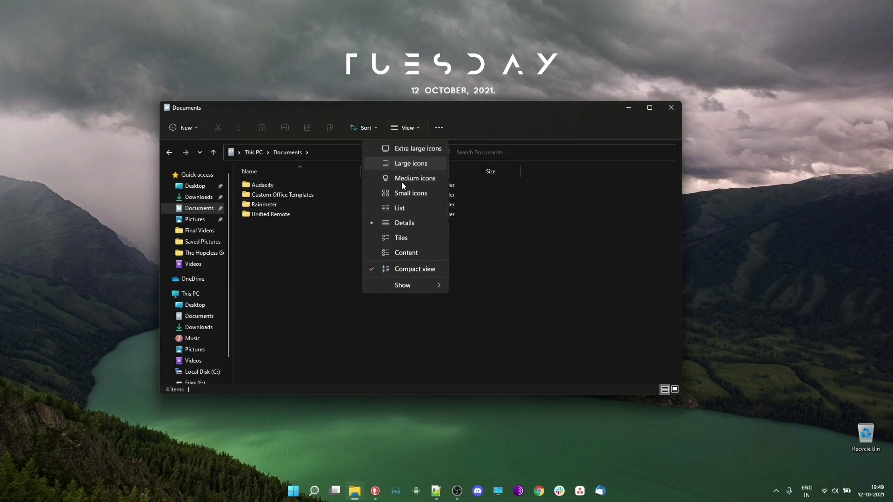
{"action": "left_click", "coordinate": [409, 271]}
{"action": "left_click", "coordinate": [409, 128]}
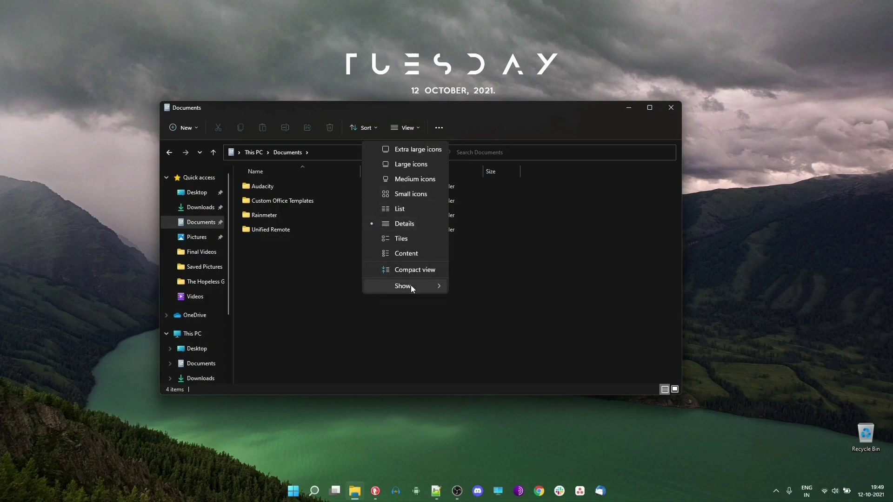
{"action": "mouse_move", "coordinate": [411, 285]}
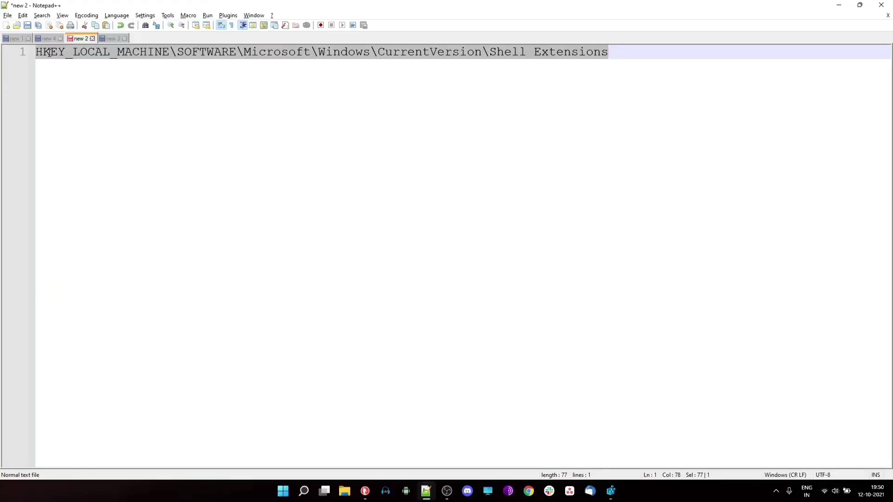
Step: Go to HKEY_LOCAL_MACHINE\SOFTWARE\Microsoft\Windows\CurrentVersion\Shell Extensions by pasting the copied path
{"action": "right_click", "coordinate": [65, 53]}
{"action": "left_click", "coordinate": [88, 67]}
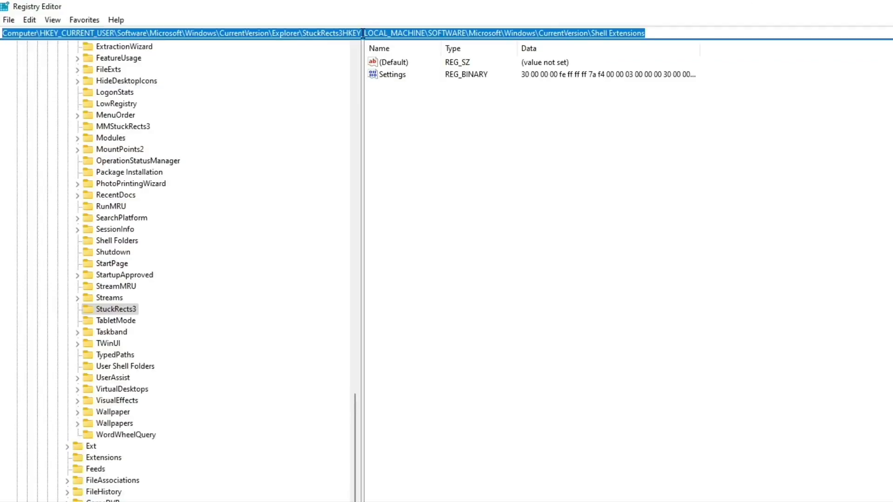
{"action": "key", "text": "ctrl+v"}
{"action": "key", "text": "Return"}
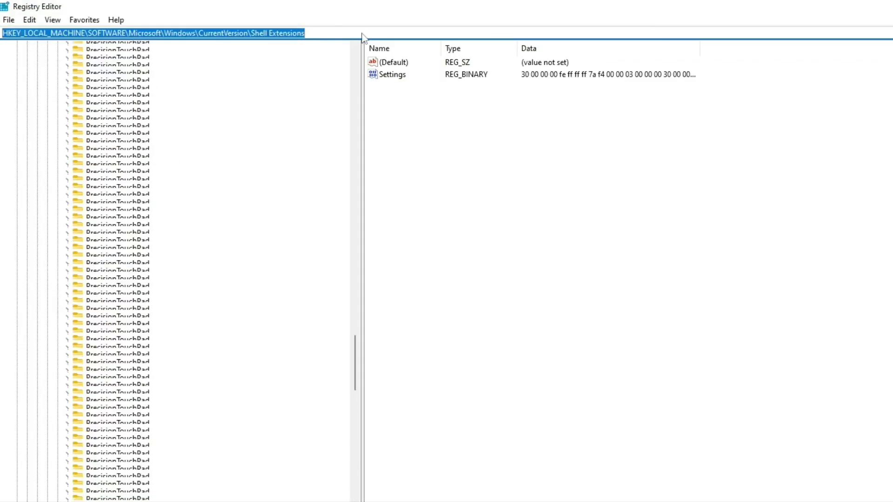
Step: Create a new key named Blocked under Shell Extensions
{"action": "right_click", "coordinate": [140, 374]}
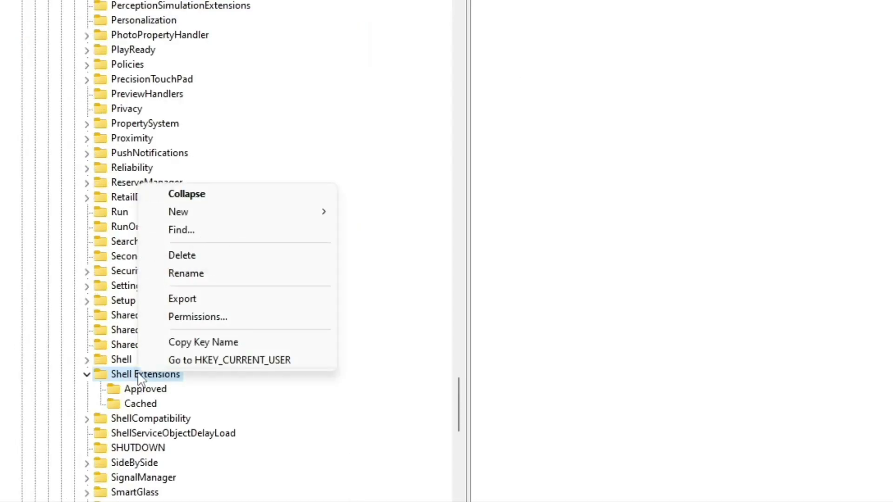
{"action": "mouse_move", "coordinate": [208, 217]}
{"action": "left_click", "coordinate": [371, 212]}
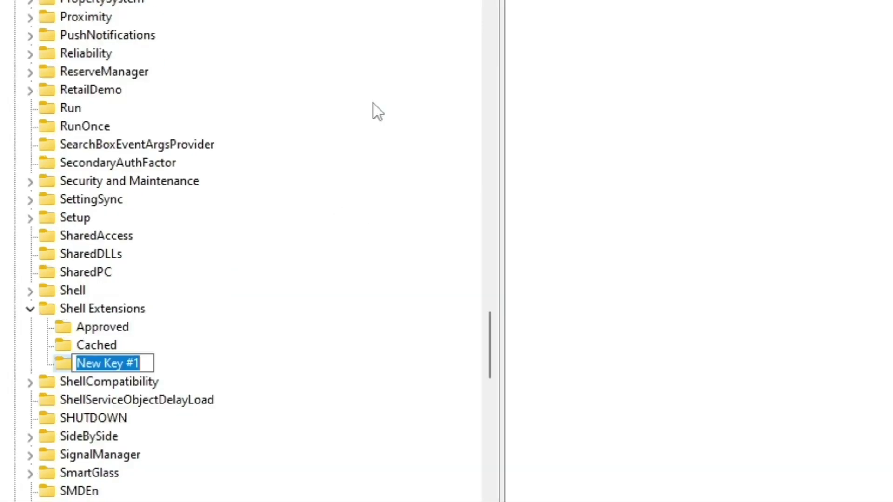
{"action": "type", "text": "Blocked"}
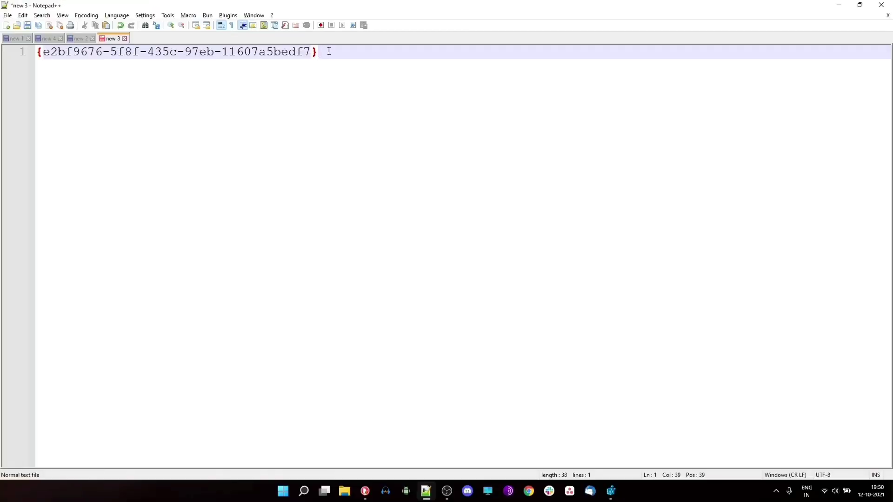
Step: Copy the GUID {e2bf9676-5f8f-435c-97eb-11607a5bedf7} from the notes and return to the registry
{"action": "left_click_drag", "start_coordinate": [318, 52], "coordinate": [38, 52]}
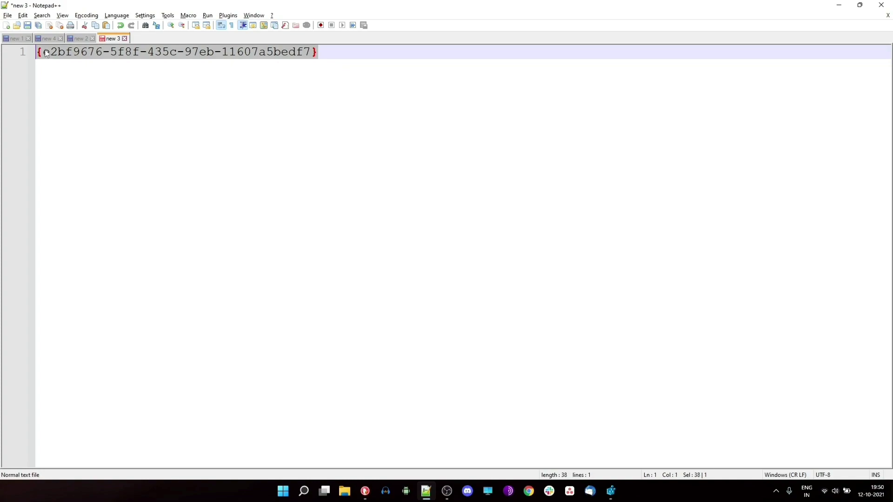
{"action": "right_click", "coordinate": [44, 50]}
{"action": "left_click", "coordinate": [74, 66]}
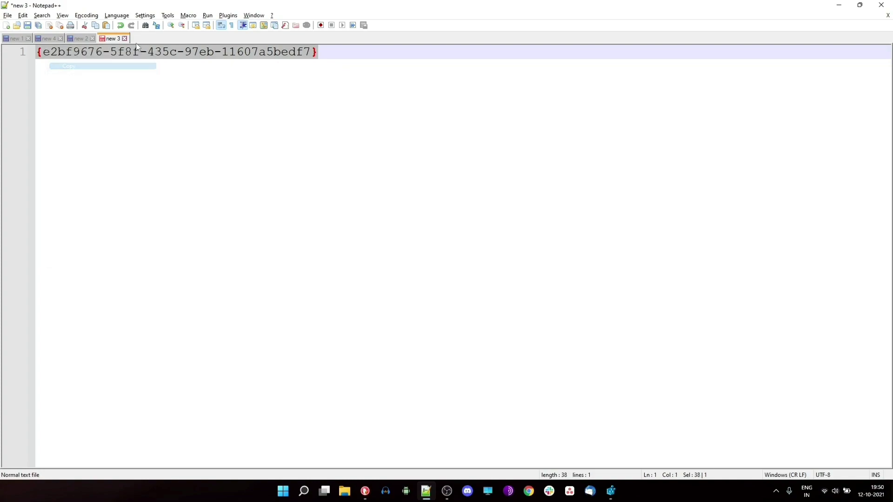
{"action": "left_click", "coordinate": [839, 6]}
Step: Add a string value named with the pasted GUID to Blocked and widen the Name column
{"action": "right_click", "coordinate": [293, 64]}
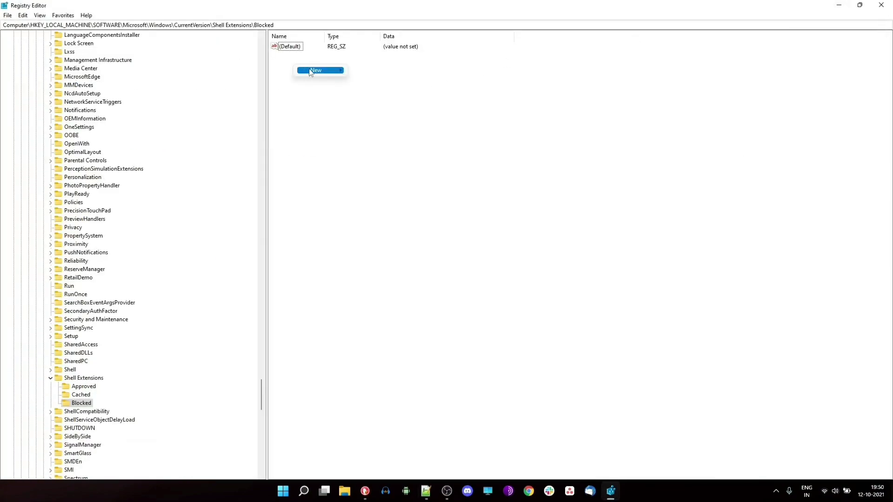
{"action": "mouse_move", "coordinate": [311, 72]}
{"action": "left_click", "coordinate": [389, 86]}
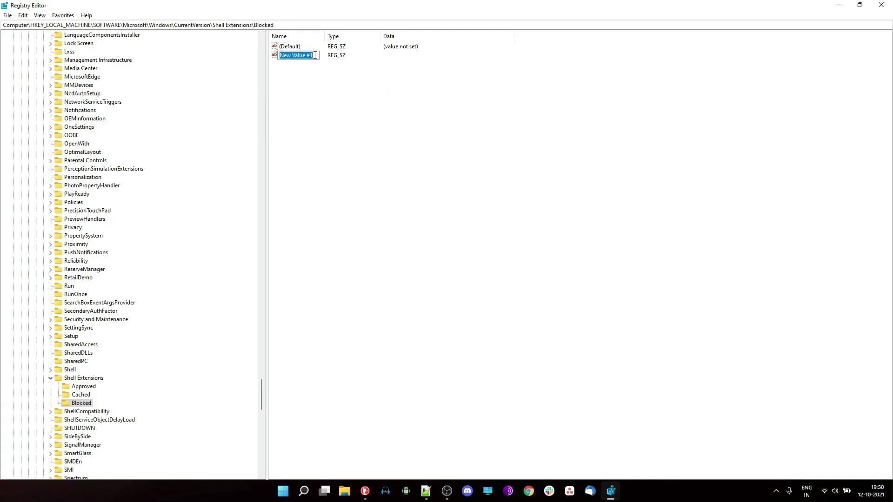
{"action": "key", "text": "ctrl+v"}
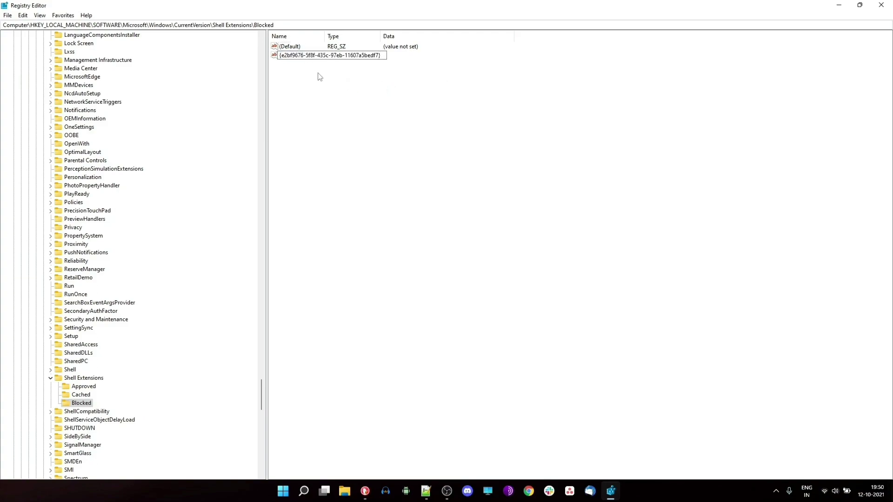
{"action": "key", "text": "Return"}
{"action": "double_click", "coordinate": [327, 39]}
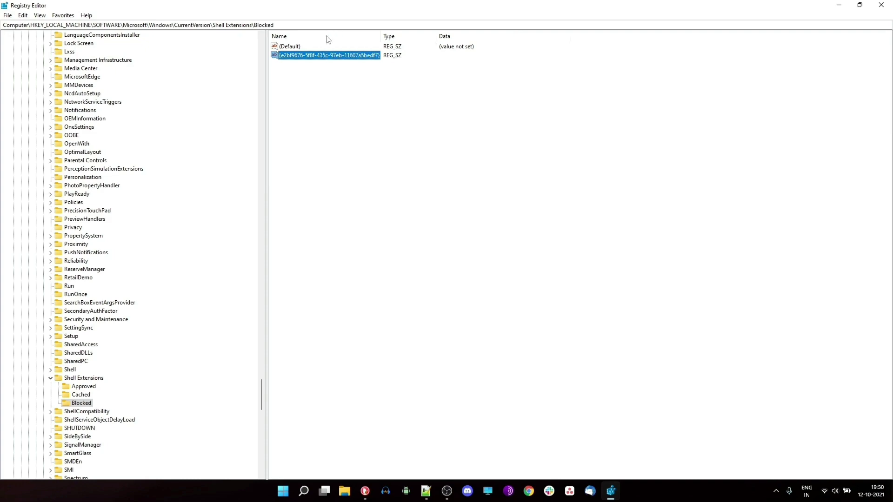
{"action": "left_click", "coordinate": [344, 75]}
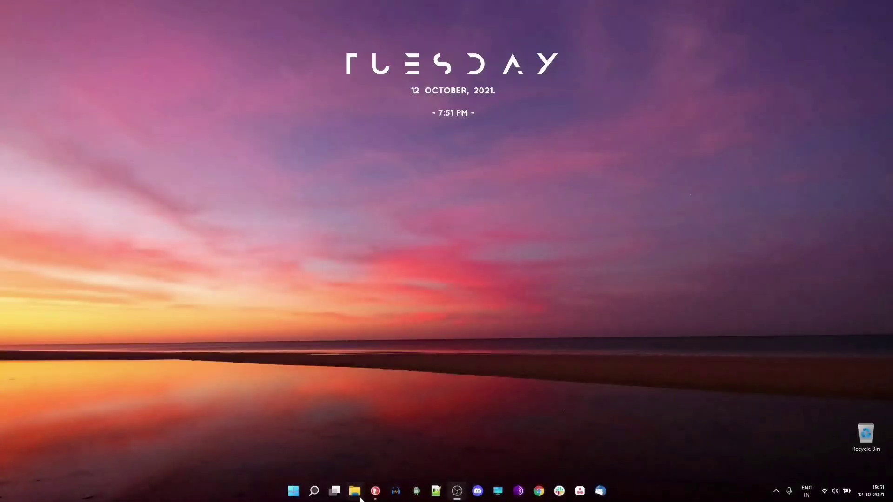
Step: Open a new ribbon-style Explorer window, look through Share, View and Home, then open Documents
{"action": "left_click", "coordinate": [359, 495]}
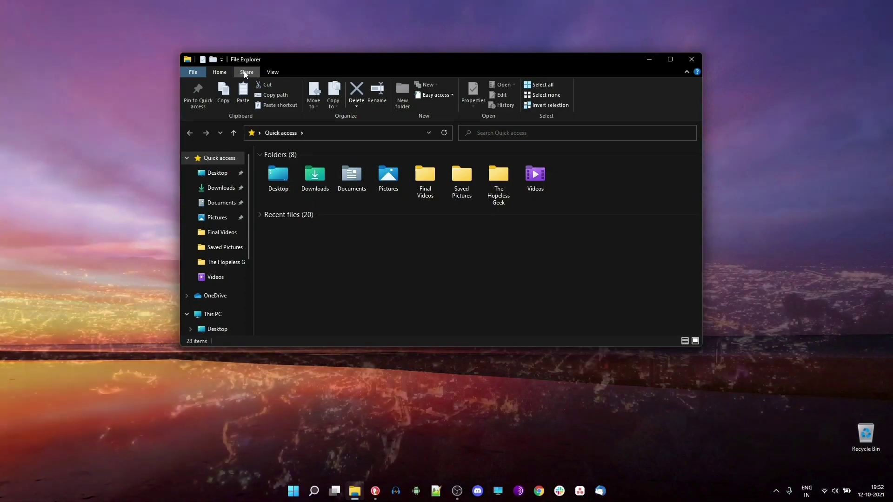
{"action": "left_click", "coordinate": [246, 72]}
{"action": "left_click", "coordinate": [275, 72]}
{"action": "left_click", "coordinate": [241, 74]}
{"action": "left_click", "coordinate": [222, 73]}
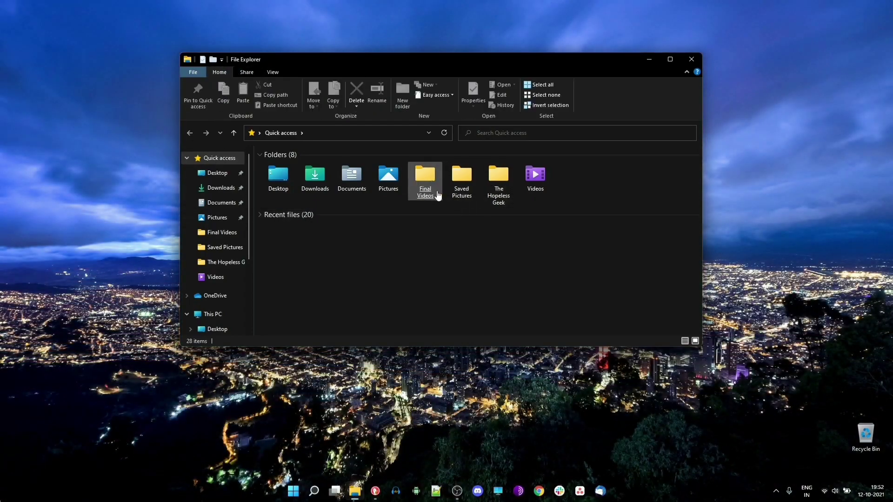
{"action": "scroll", "coordinate": [225, 293], "scroll_direction": "down", "scroll_amount": 2}
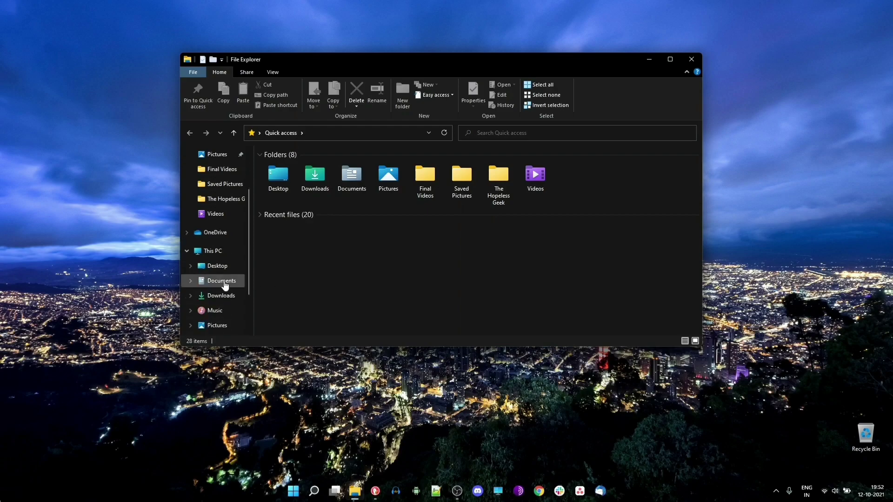
{"action": "left_click", "coordinate": [224, 282]}
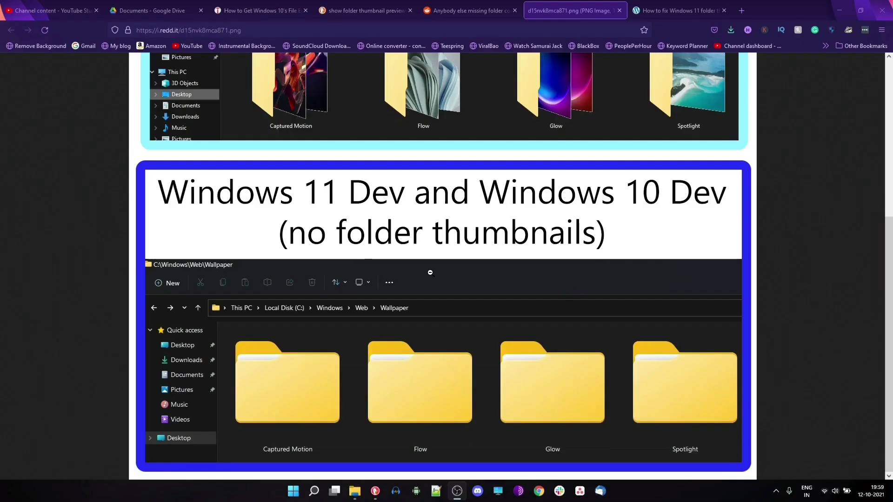
Step: Place a restored Explorer window on Pictures beside the Reddit ribbon image and select Screenshots
{"action": "scroll", "coordinate": [430, 273], "scroll_direction": "up", "scroll_amount": 5}
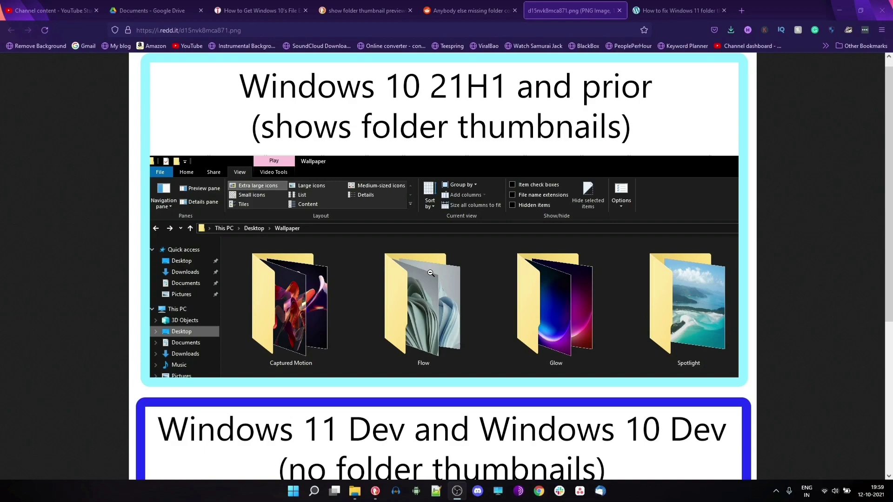
{"action": "scroll", "coordinate": [430, 274], "scroll_direction": "down", "scroll_amount": 5}
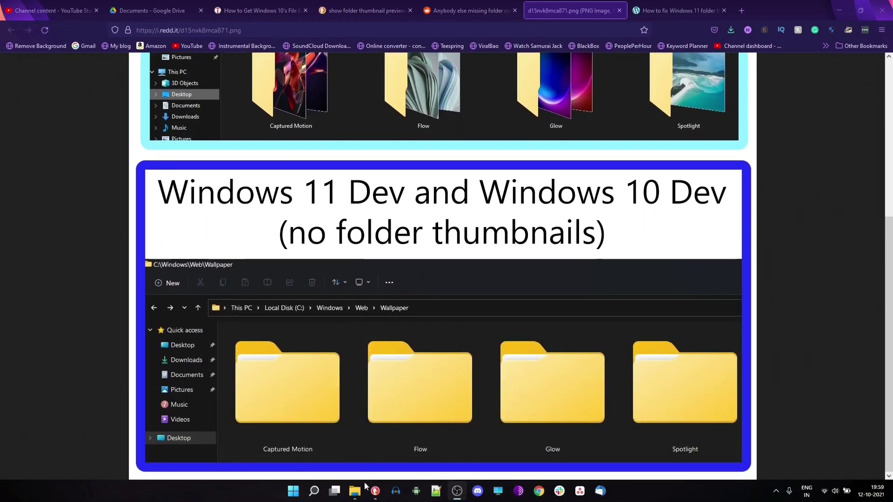
{"action": "left_click", "coordinate": [354, 491]}
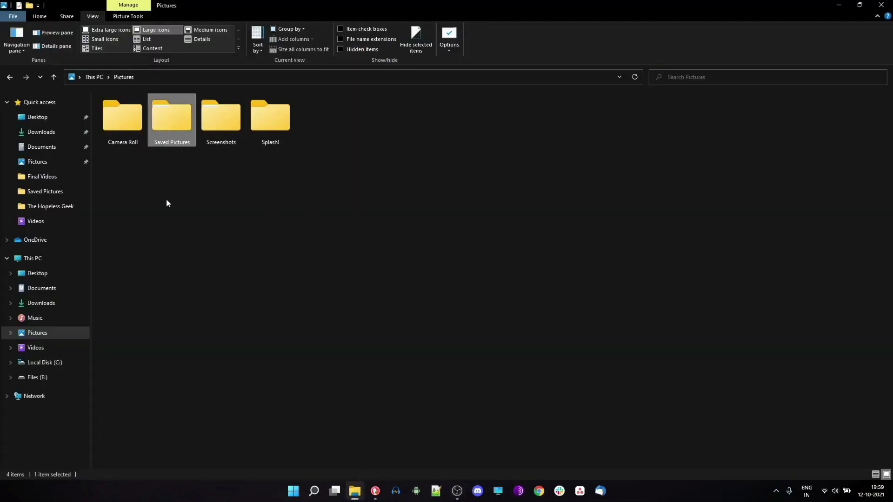
{"action": "left_click", "coordinate": [859, 5]}
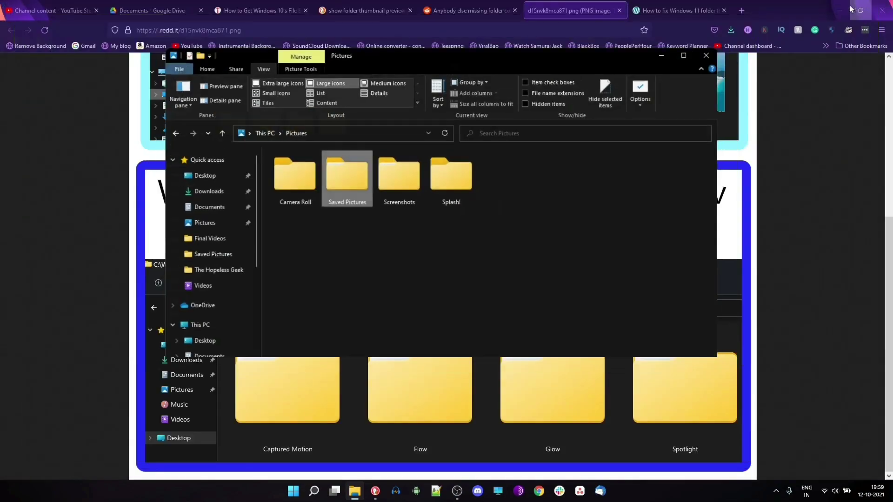
{"action": "left_click_drag", "start_coordinate": [472, 87], "coordinate": [473, 230]}
{"action": "scroll", "coordinate": [464, 181], "scroll_direction": "up", "scroll_amount": 2}
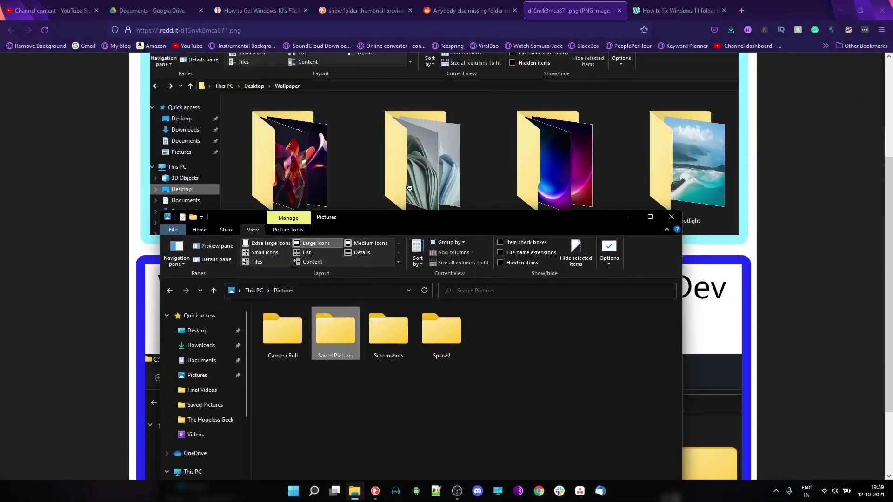
{"action": "left_click", "coordinate": [379, 328]}
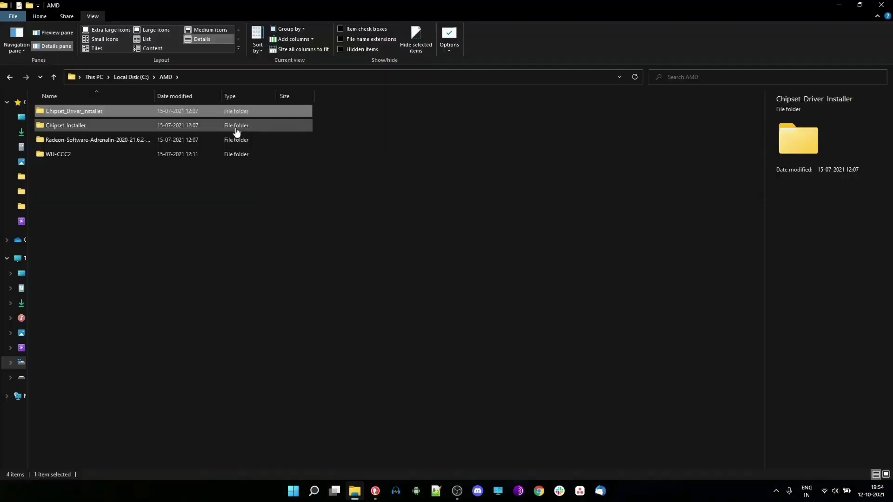
Step: Browse from C:\AMD through WU-CCC2 and ccc2_install into the Support folder
{"action": "left_click", "coordinate": [236, 126]}
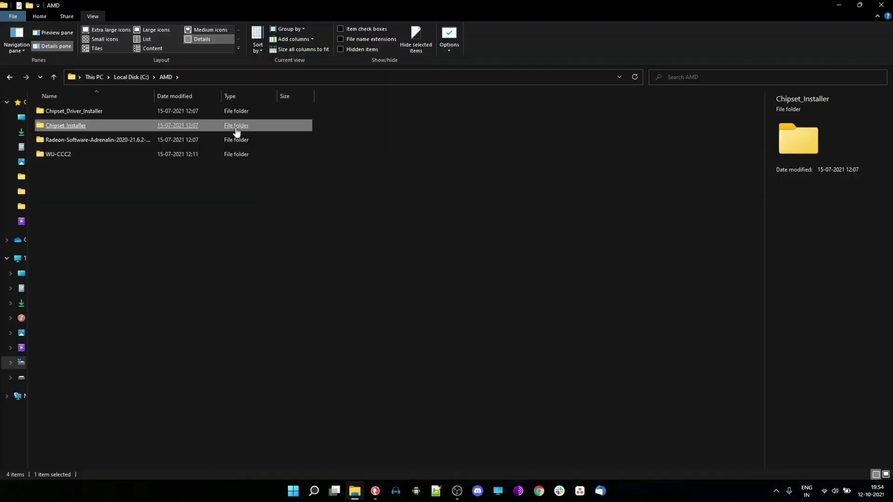
{"action": "left_click", "coordinate": [235, 144]}
{"action": "left_click", "coordinate": [233, 155]}
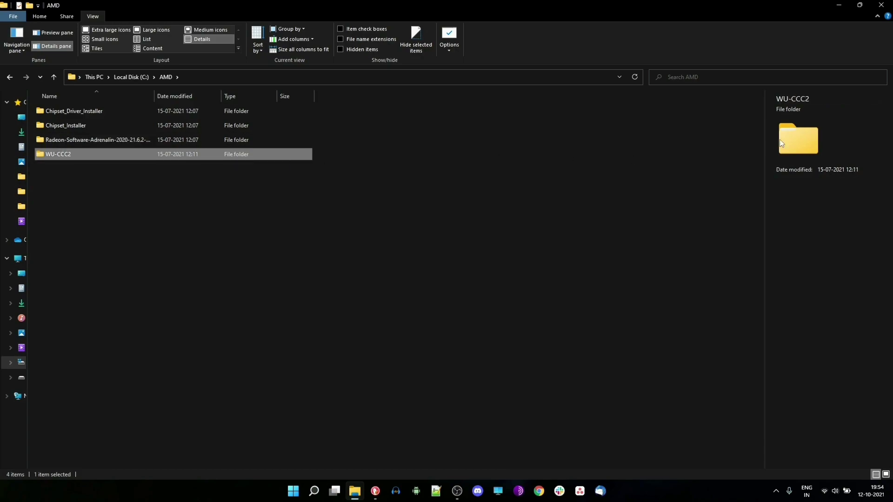
{"action": "double_click", "coordinate": [156, 158]}
{"action": "double_click", "coordinate": [103, 114]}
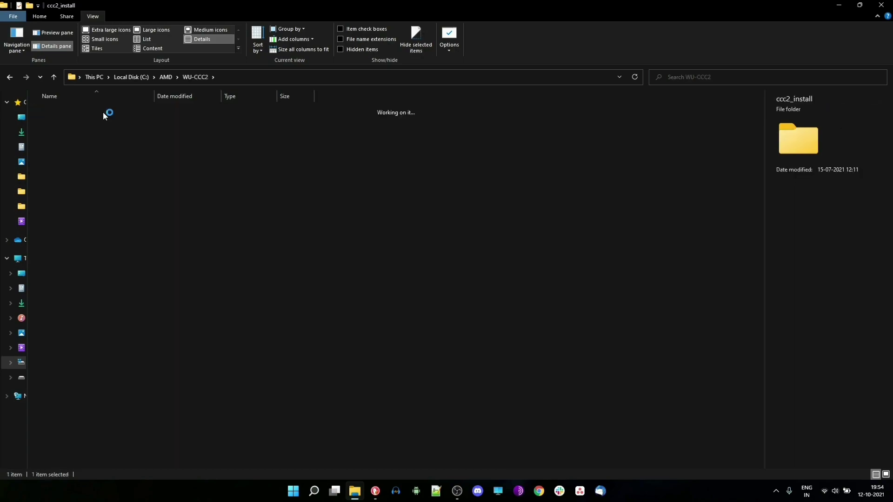
{"action": "left_click", "coordinate": [103, 116]}
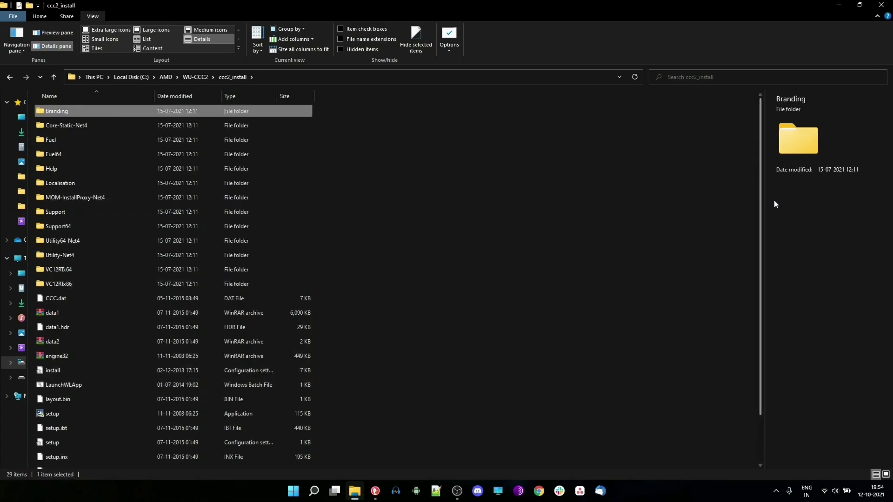
{"action": "double_click", "coordinate": [42, 215]}
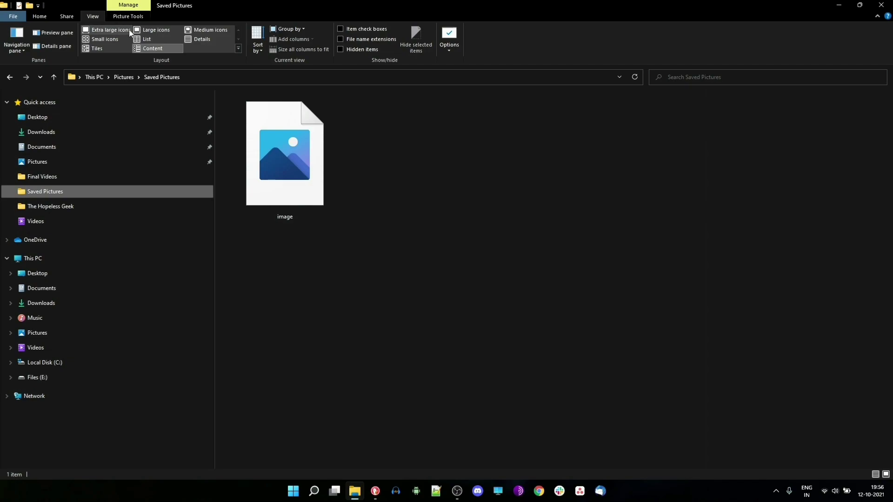
Step: Uncheck 'Always show icons, never thumbnails' in Folder Options and apply the change
{"action": "left_click", "coordinate": [153, 49]}
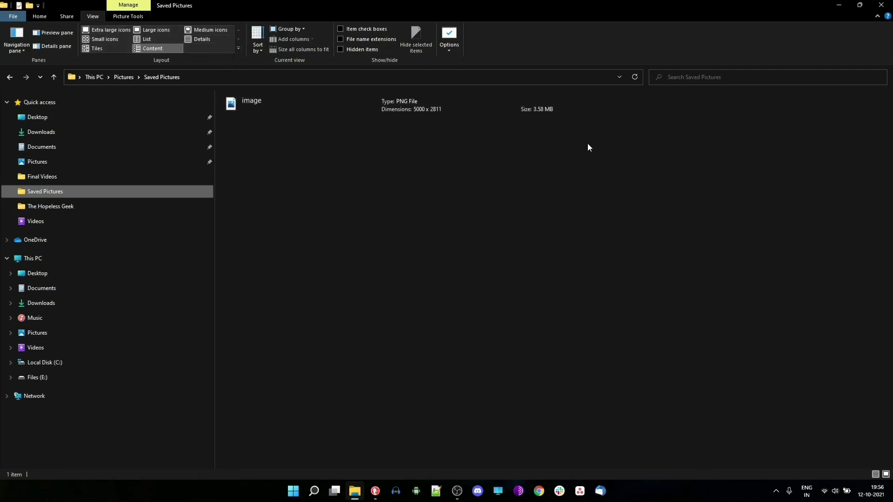
{"action": "left_click", "coordinate": [453, 49]}
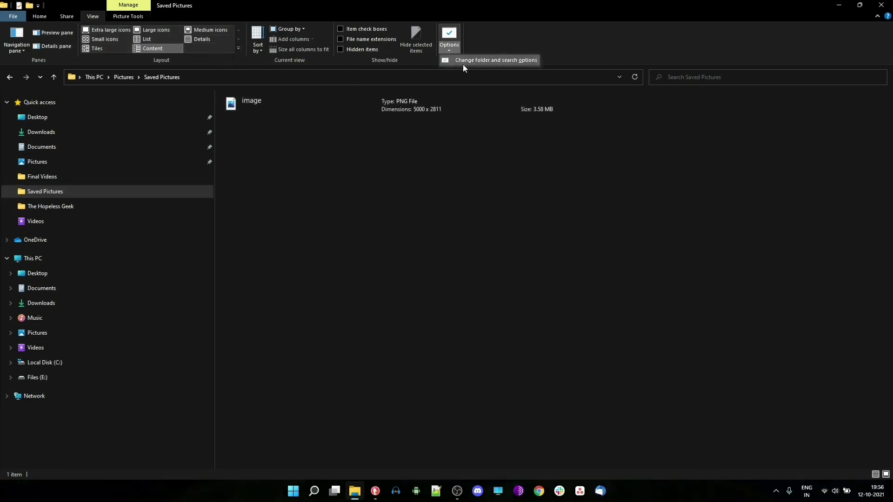
{"action": "left_click", "coordinate": [468, 61]}
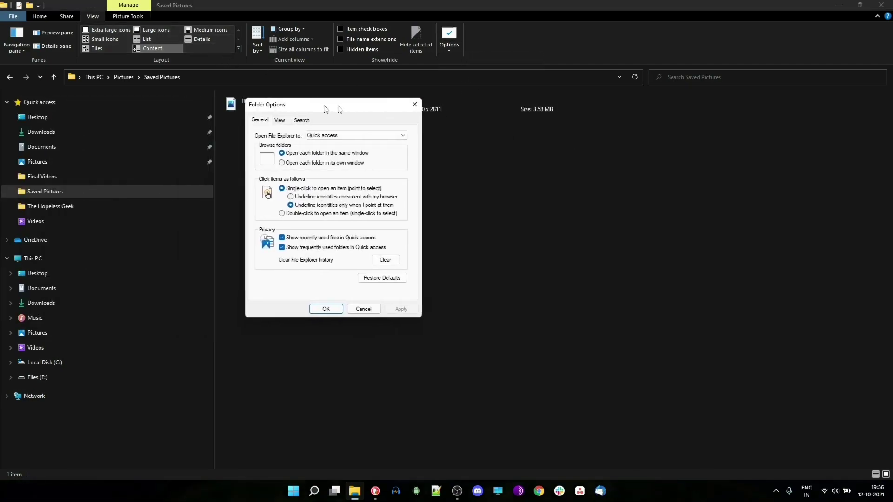
{"action": "left_click", "coordinate": [390, 120]}
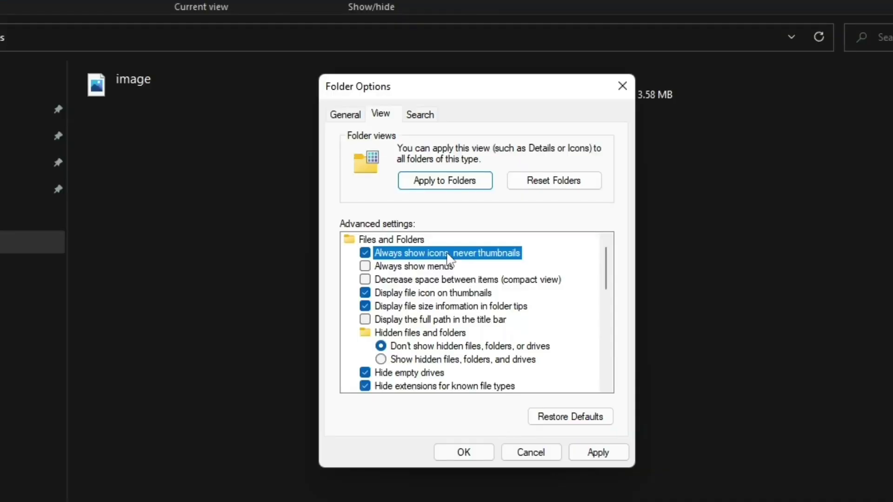
{"action": "left_click", "coordinate": [430, 198]}
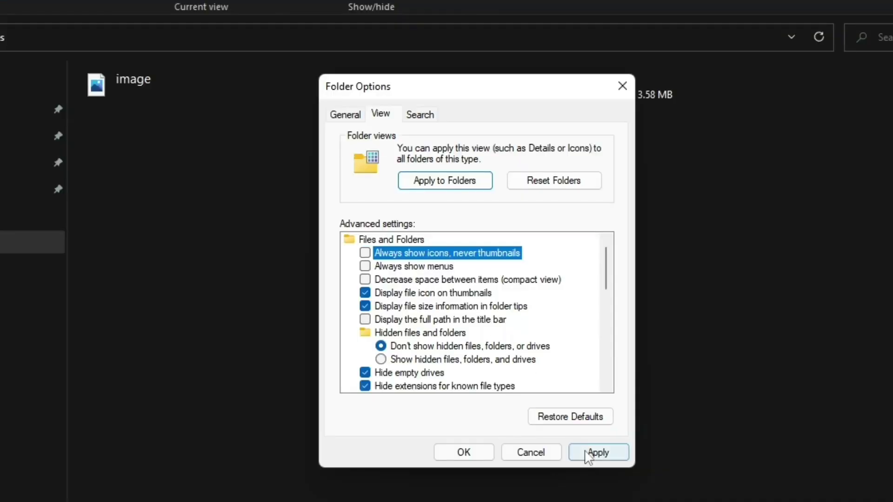
{"action": "left_click", "coordinate": [504, 310]}
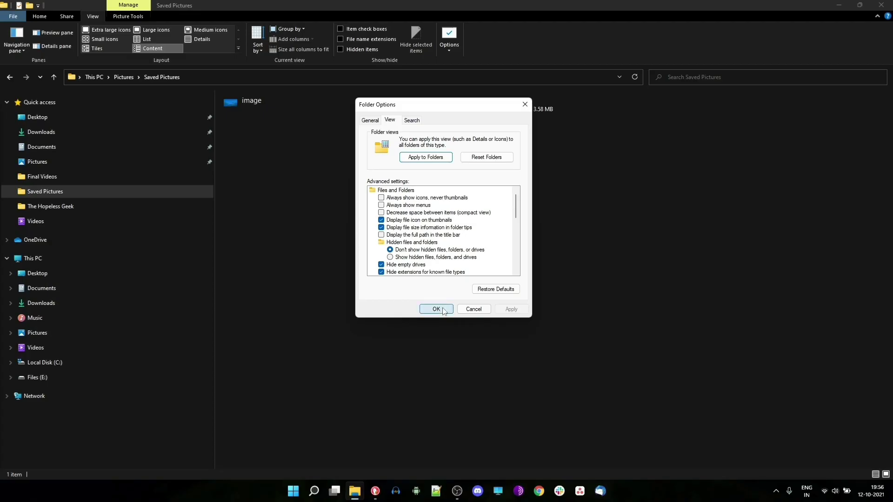
{"action": "left_click", "coordinate": [443, 310]}
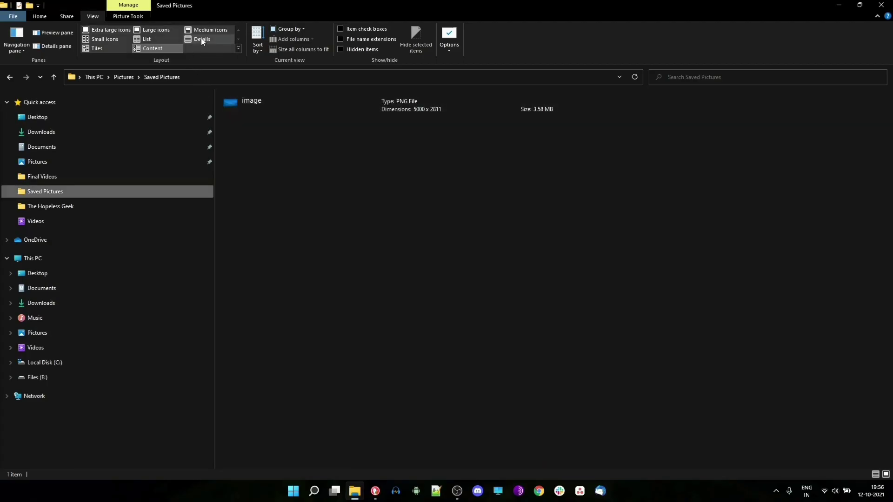
Step: View Pictures as Large icons, check Saved Pictures, narrow the folder pane, then open Cinematic
{"action": "left_click", "coordinate": [202, 39]}
{"action": "left_click", "coordinate": [153, 31]}
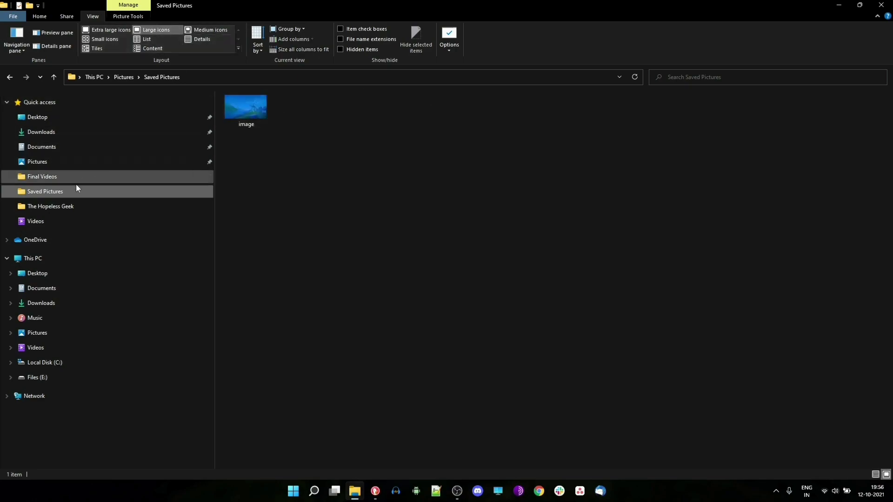
{"action": "left_click", "coordinate": [129, 79]}
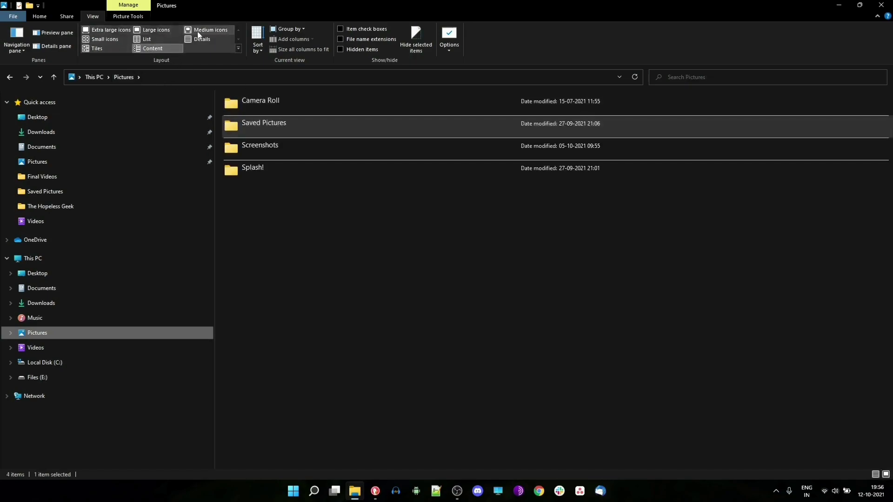
{"action": "left_click", "coordinate": [161, 34]}
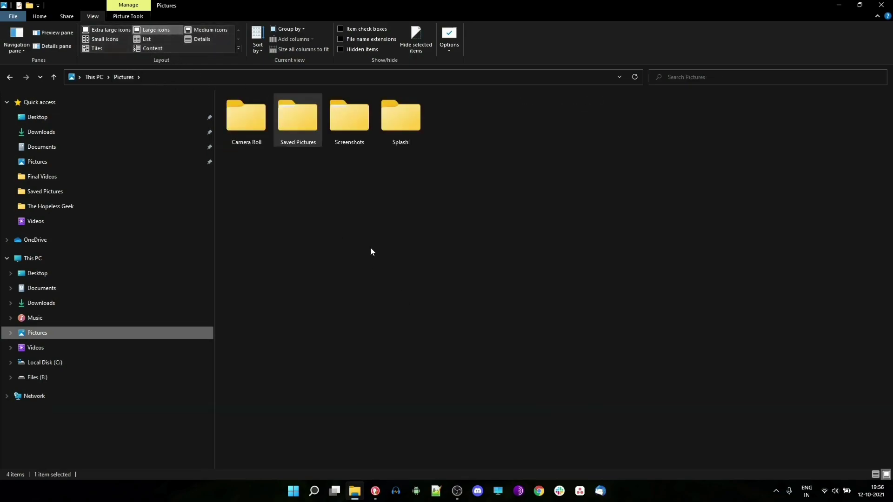
{"action": "double_click", "coordinate": [284, 130]}
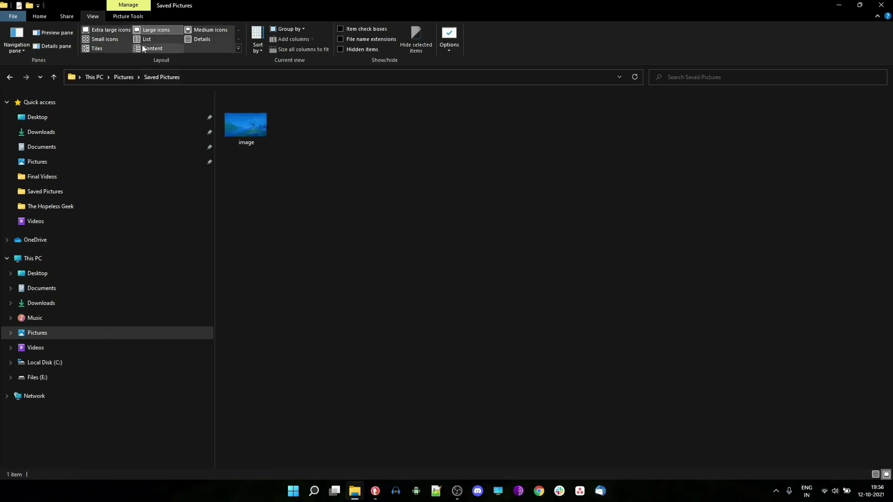
{"action": "left_click", "coordinate": [123, 77]}
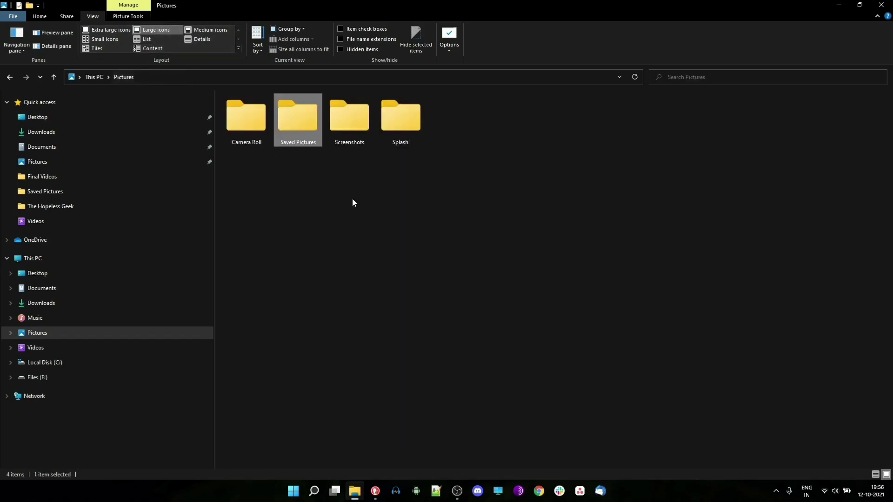
{"action": "left_click_drag", "start_coordinate": [214, 213], "coordinate": [90, 212]}
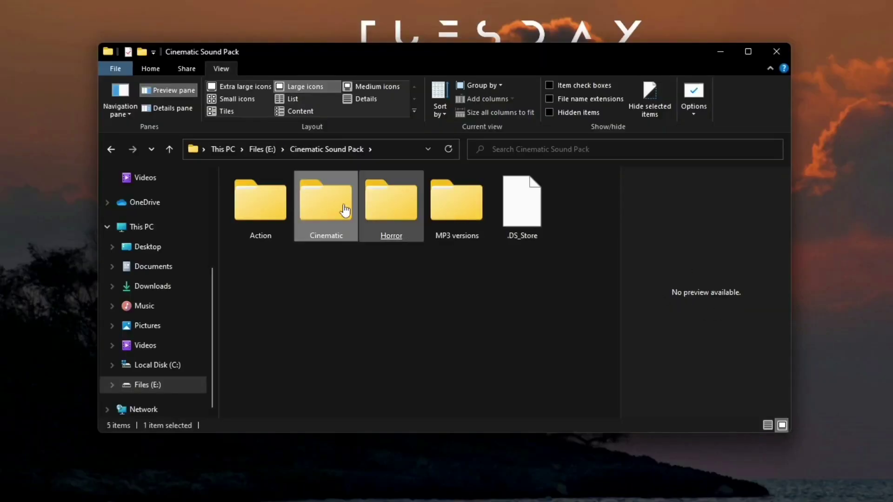
{"action": "double_click", "coordinate": [323, 201]}
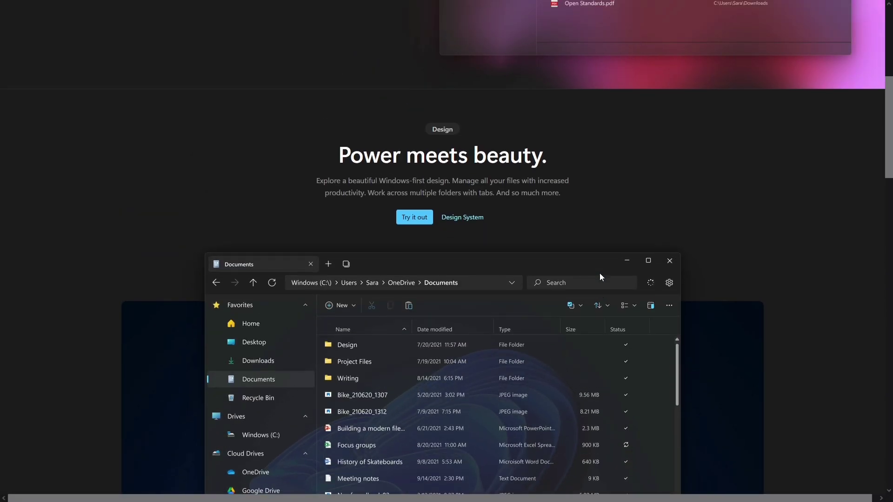
Step: Scroll the Files homepage down to its features and open the Tagged Files & Folders card
{"action": "scroll", "coordinate": [599, 277], "scroll_direction": "down", "scroll_amount": 4}
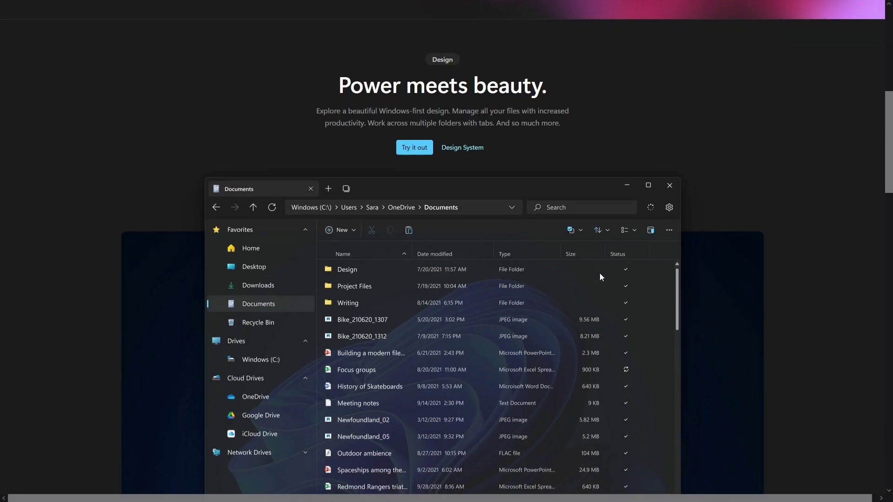
{"action": "scroll", "coordinate": [600, 274], "scroll_direction": "down", "scroll_amount": 2}
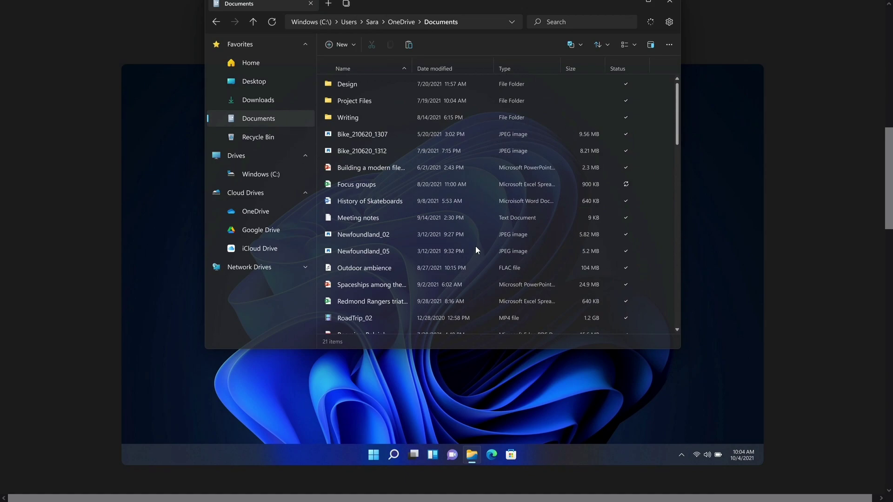
{"action": "scroll", "coordinate": [475, 247], "scroll_direction": "down", "scroll_amount": 9}
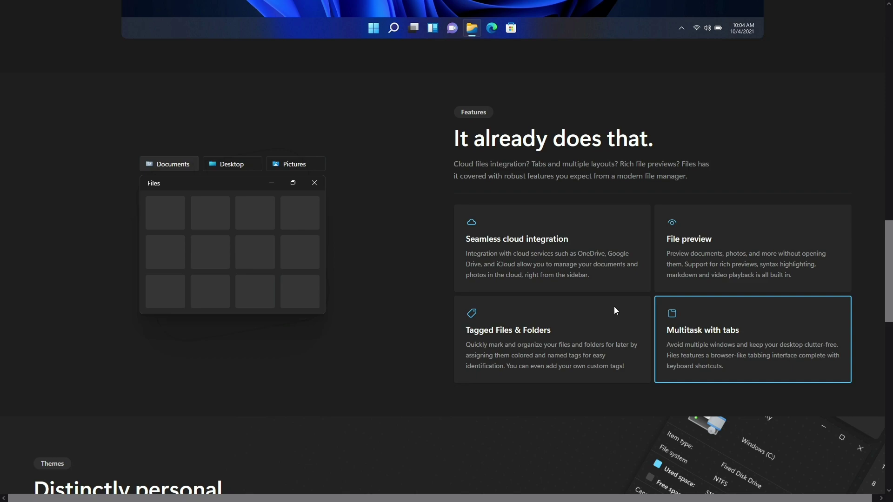
{"action": "scroll", "coordinate": [615, 307], "scroll_direction": "down", "scroll_amount": 1}
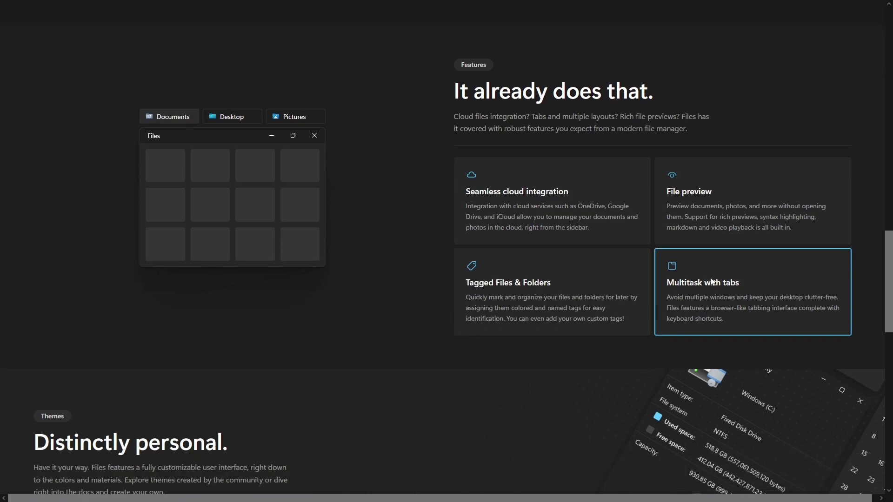
{"action": "left_click", "coordinate": [586, 272]}
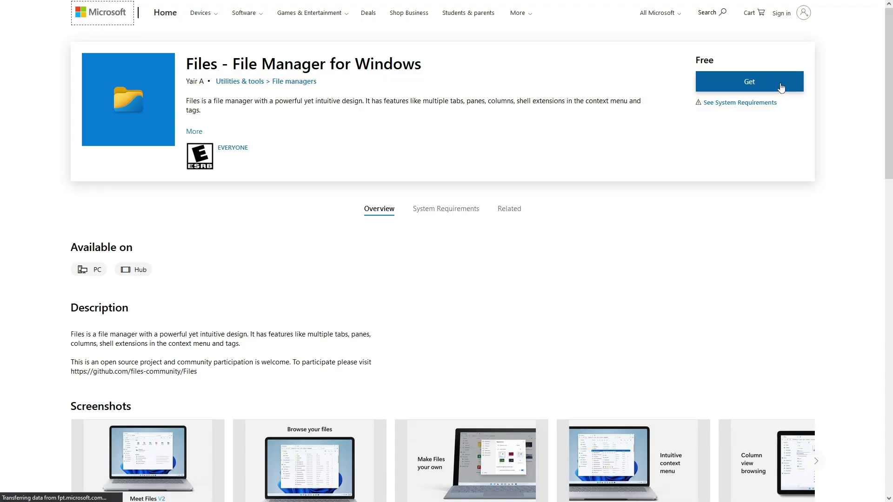
Step: Open the Files - File Manager for Windows Store page and step through its screenshots
{"action": "left_click", "coordinate": [780, 88]}
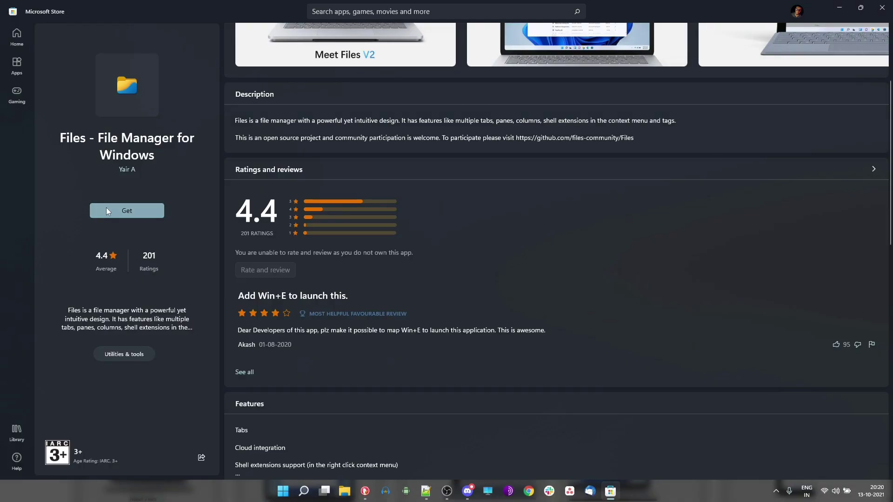
{"action": "left_click", "coordinate": [792, 44]}
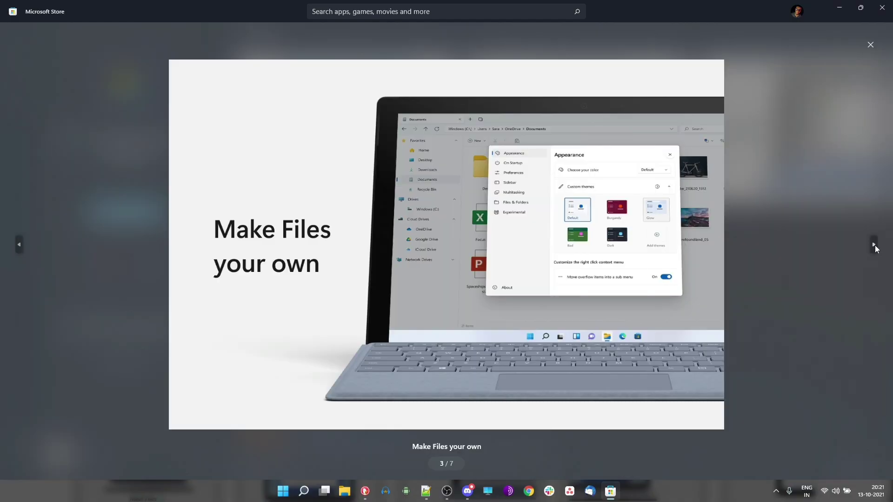
{"action": "left_click", "coordinate": [874, 244]}
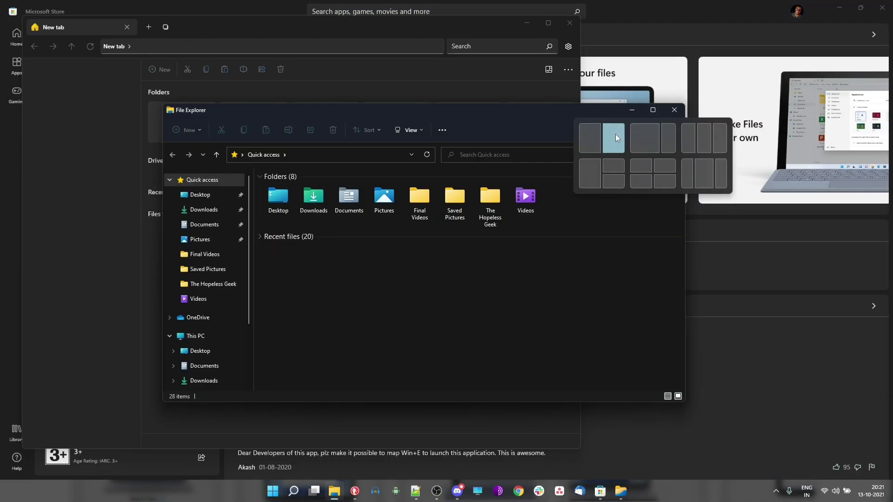
Step: Snap Explorer right and Files left, then open Documents in both windows
{"action": "left_click", "coordinate": [615, 134]}
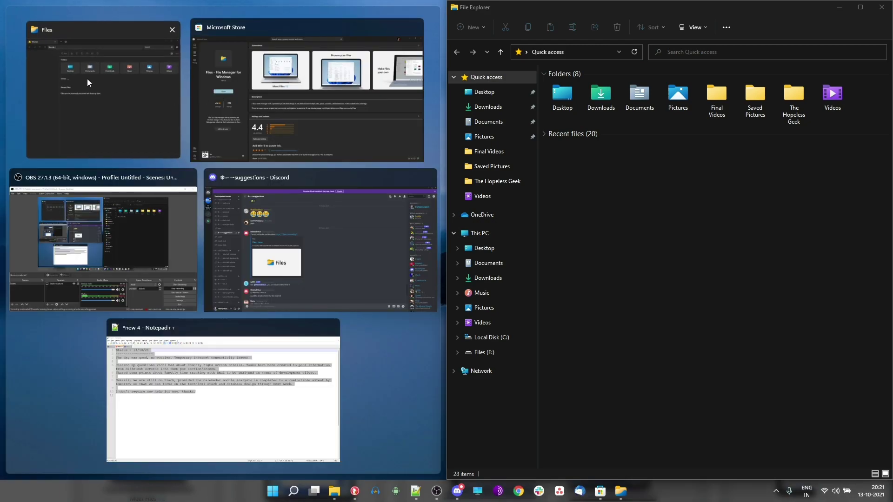
{"action": "left_click", "coordinate": [87, 79]}
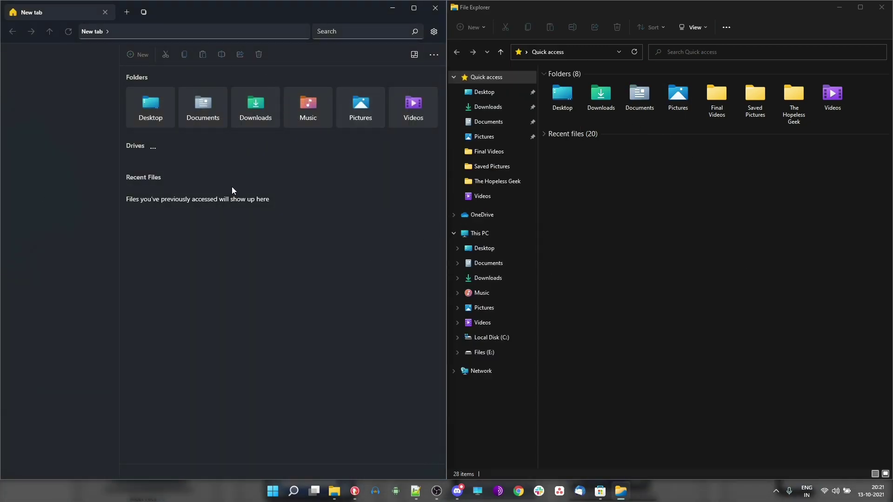
{"action": "left_click", "coordinate": [226, 105]}
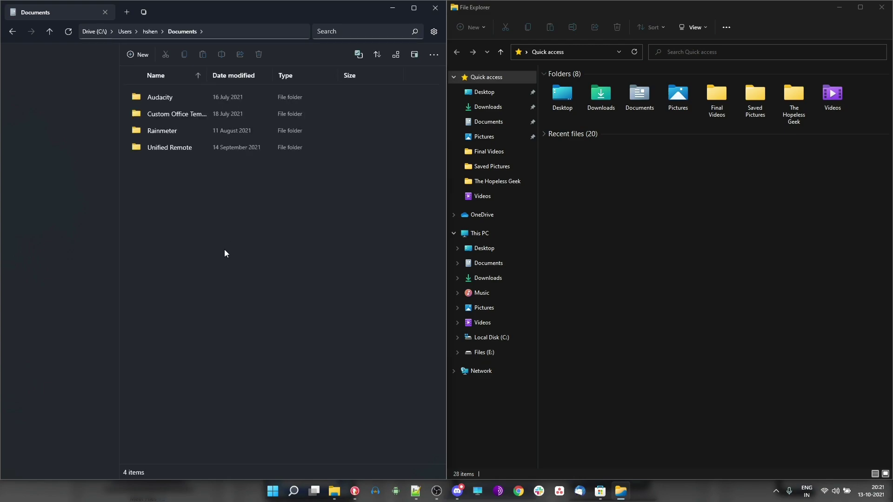
{"action": "double_click", "coordinate": [639, 95]}
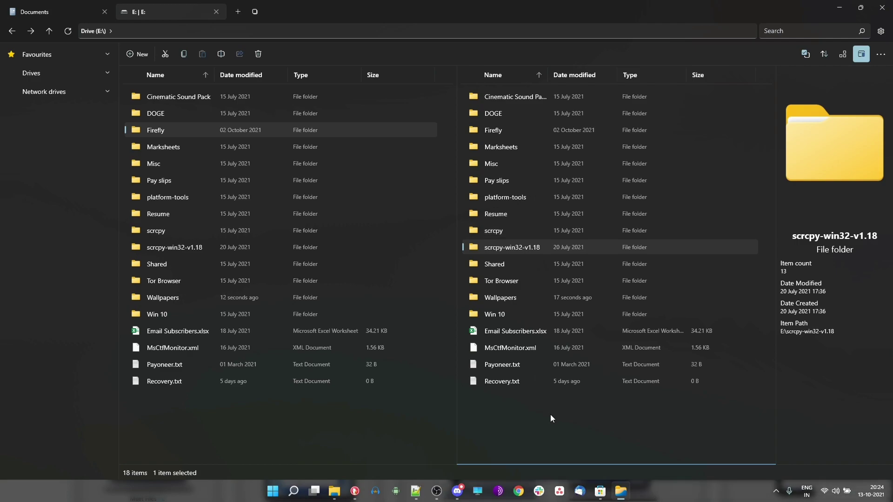
Step: Bring both windows forward again and re-snap Files to the left half via Snap layouts
{"action": "left_click", "coordinate": [551, 415]}
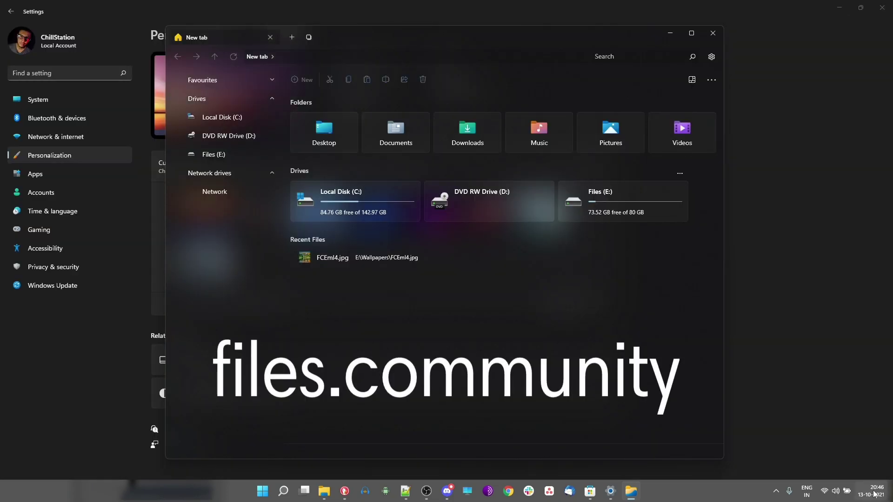
{"action": "mouse_move", "coordinate": [324, 491]}
{"action": "left_click", "coordinate": [331, 459]}
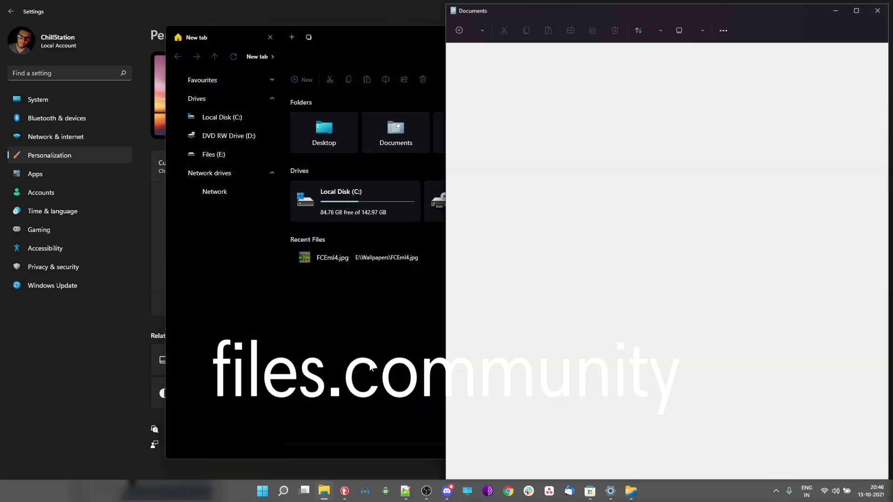
{"action": "left_click", "coordinate": [407, 35]}
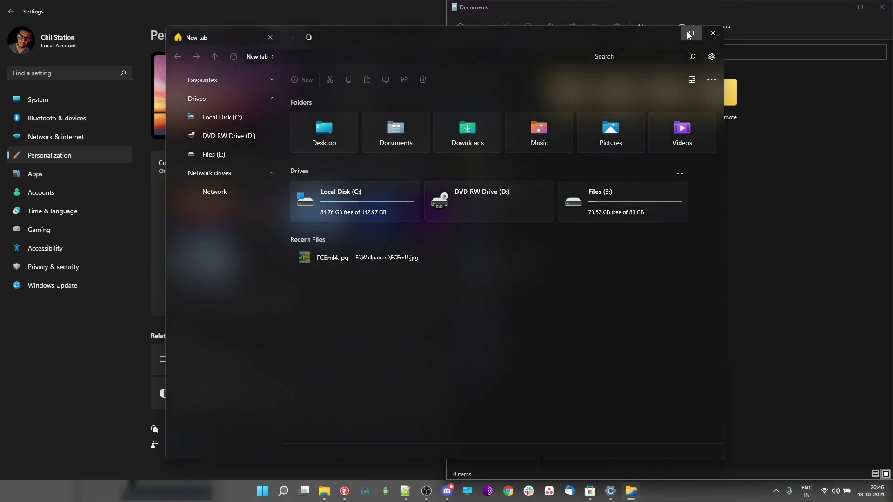
{"action": "mouse_move", "coordinate": [684, 34]}
{"action": "left_click", "coordinate": [623, 57]}
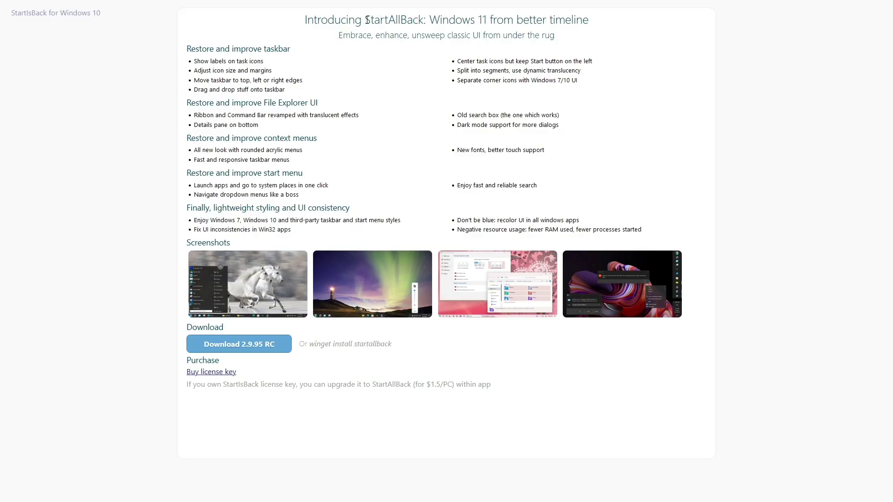
Step: Highlight the StartAllBack title, new fonts and fast search lines, then run the 2.9.95 installer
{"action": "left_click_drag", "start_coordinate": [375, 21], "coordinate": [593, 32]}
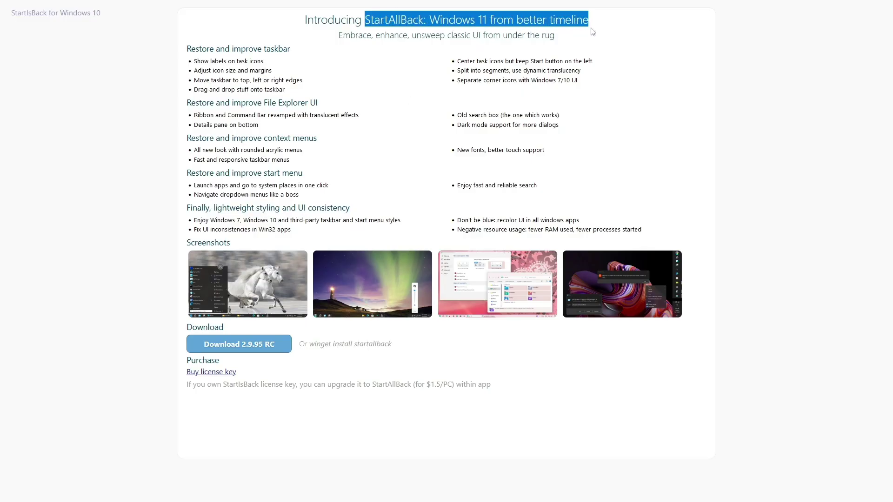
{"action": "left_click", "coordinate": [469, 150]}
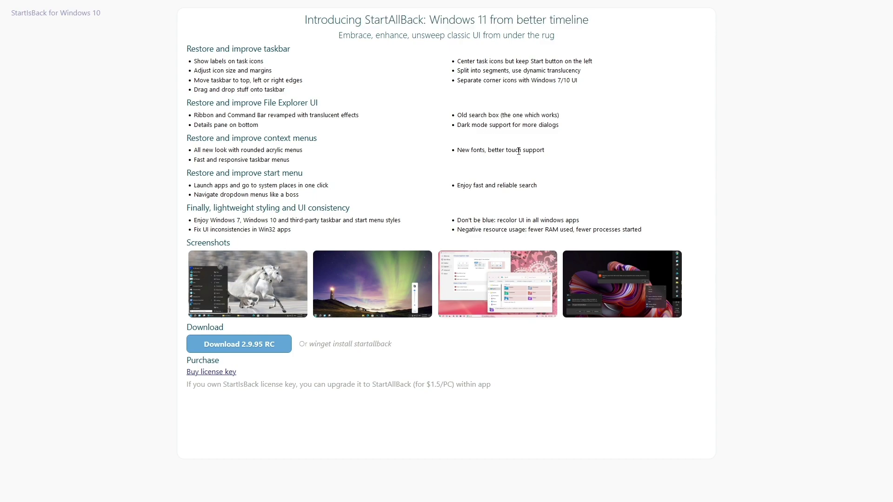
{"action": "left_click_drag", "start_coordinate": [545, 150], "coordinate": [469, 149]}
{"action": "left_click_drag", "start_coordinate": [542, 186], "coordinate": [456, 186]}
{"action": "left_click", "coordinate": [469, 199]}
{"action": "left_click", "coordinate": [249, 345]}
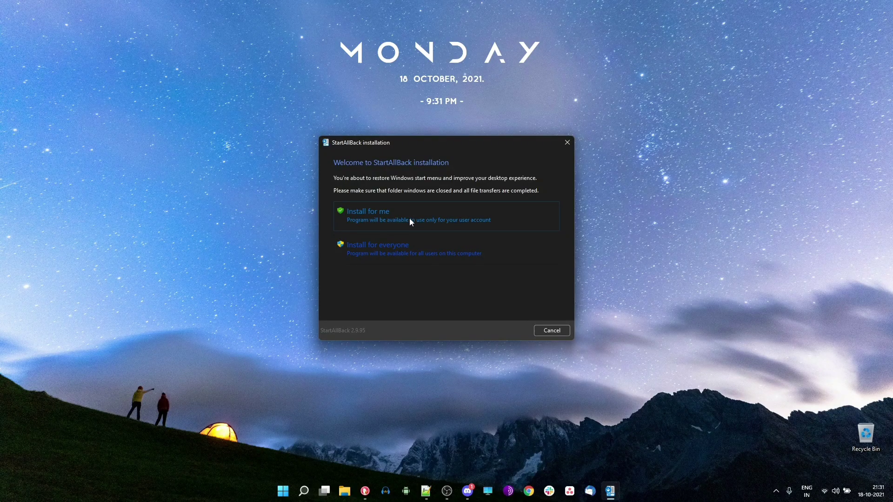
Step: Install StartAllBack for the current user only and preview the new Start menu
{"action": "left_click", "coordinate": [371, 217]}
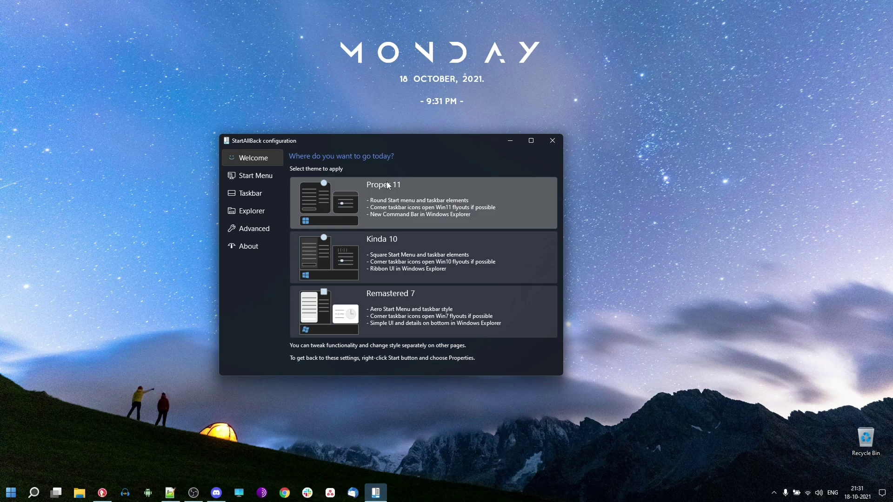
{"action": "left_click", "coordinate": [13, 493]}
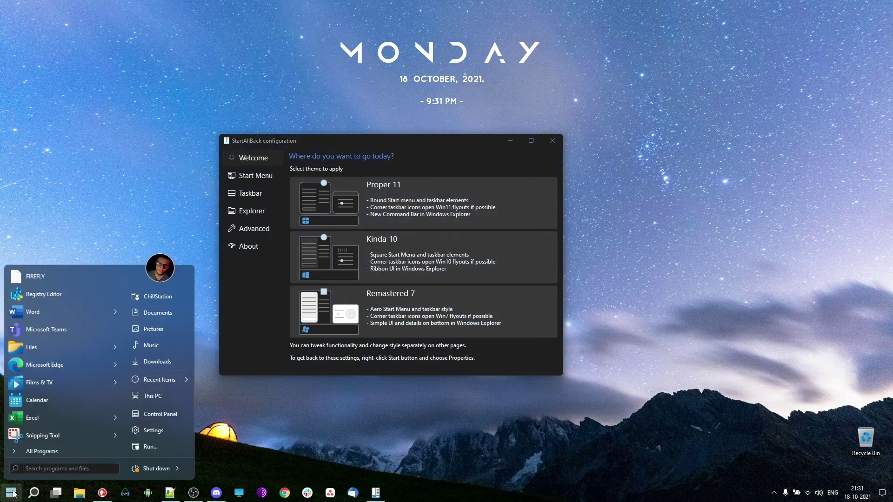
{"action": "left_click", "coordinate": [11, 493]}
{"action": "left_click", "coordinate": [11, 493]}
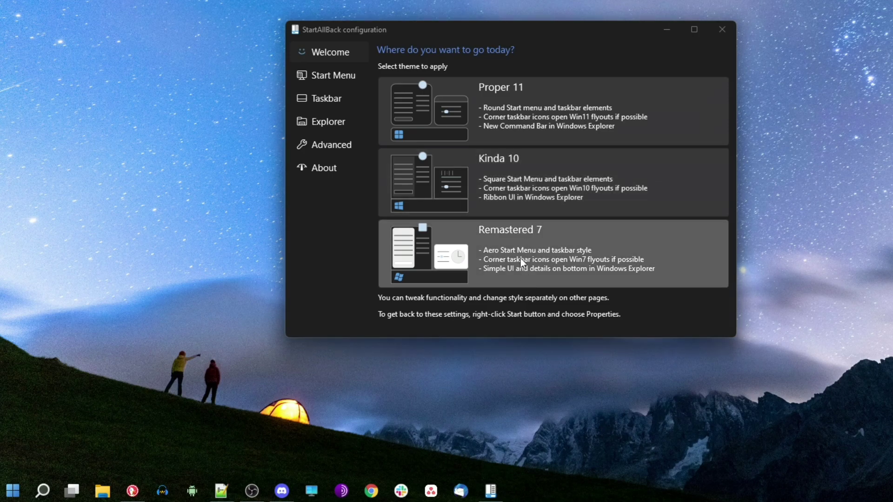
Step: Apply the Remastered 7 theme and preview its Windows 7 style Start menu
{"action": "left_click", "coordinate": [398, 315]}
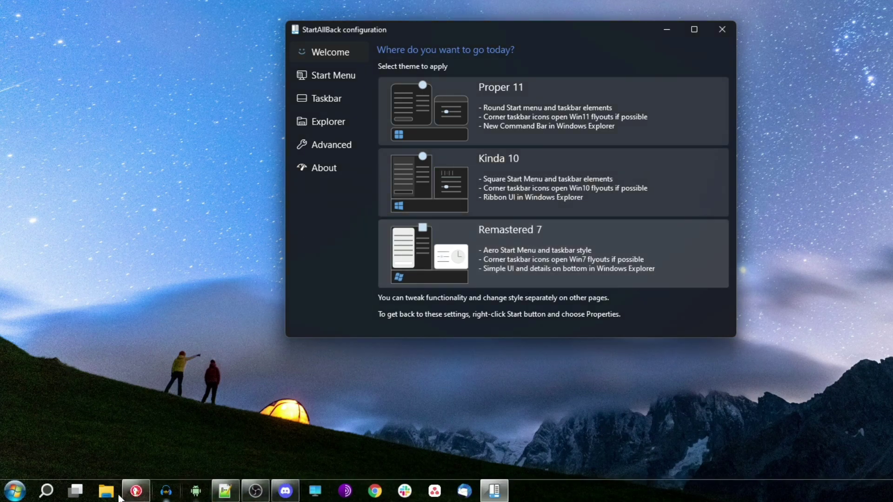
{"action": "left_click", "coordinate": [14, 491]}
{"action": "left_click", "coordinate": [14, 491]}
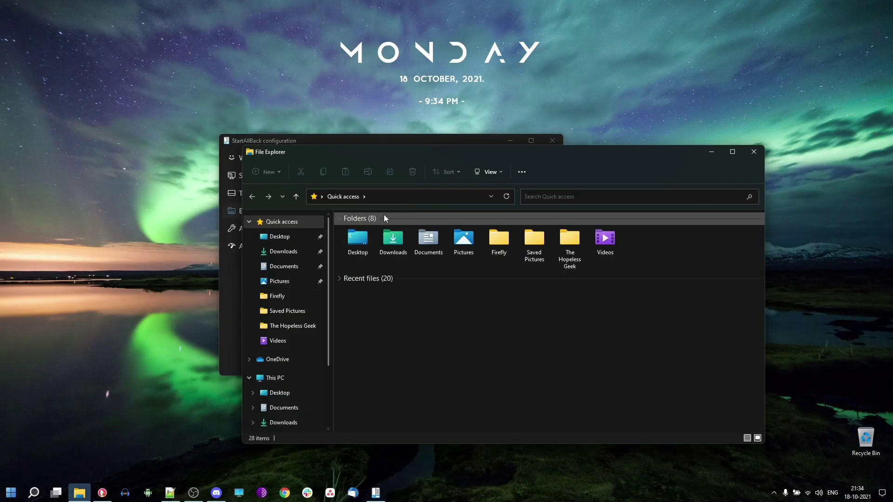
Step: View context menus for Documents and The Hopeless Geek, then try the green clover Start button and revert to Windows 11 style
{"action": "left_click", "coordinate": [423, 251]}
{"action": "right_click", "coordinate": [424, 251]}
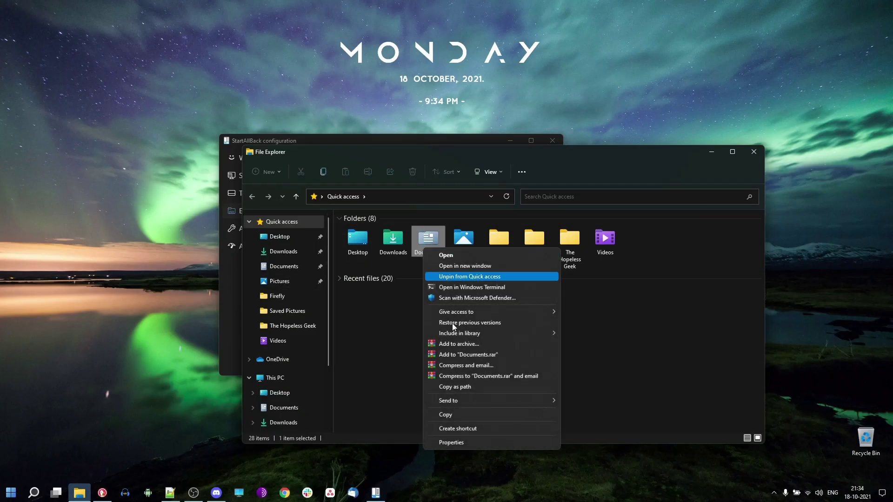
{"action": "left_click", "coordinate": [569, 242]}
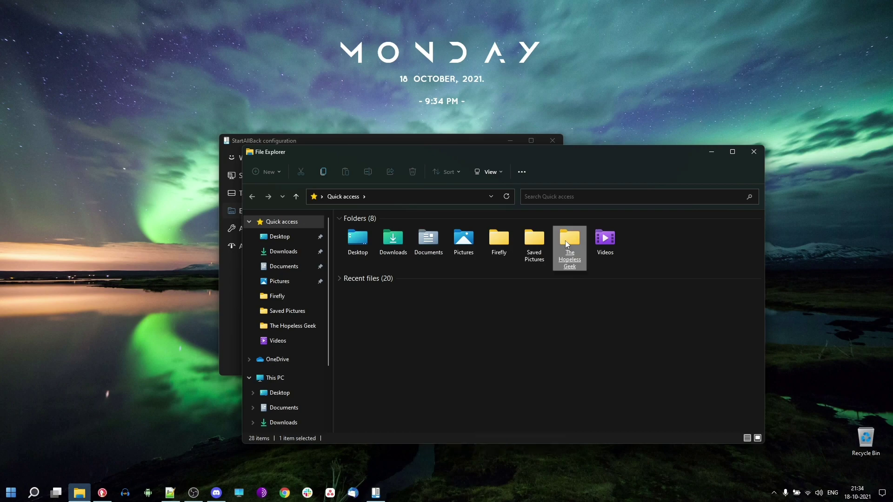
{"action": "right_click", "coordinate": [565, 241]}
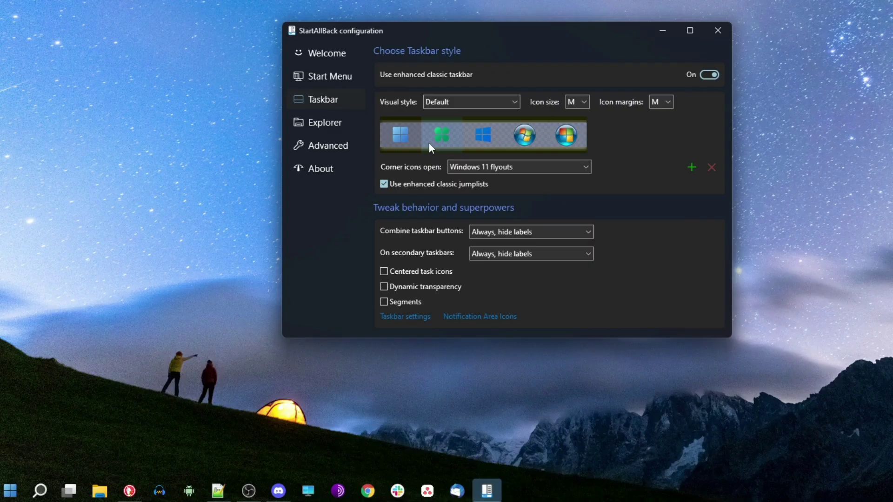
{"action": "left_click", "coordinate": [444, 145]}
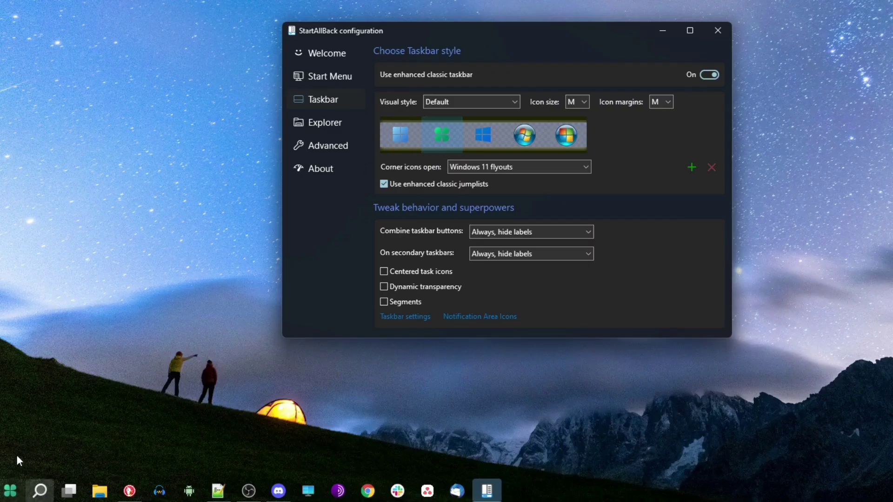
{"action": "left_click", "coordinate": [407, 135]}
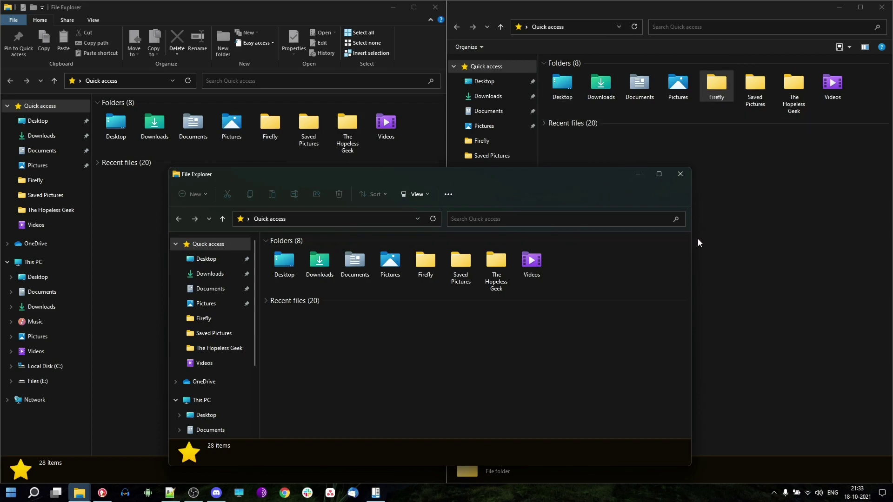
Step: Widen the front Explorer window to the right and left, and lower its top edge slightly
{"action": "left_click_drag", "start_coordinate": [691, 254], "coordinate": [762, 254]}
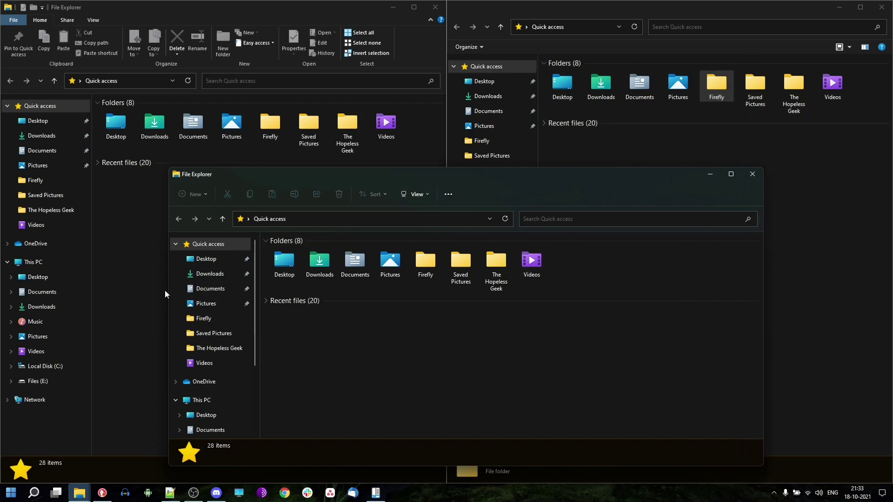
{"action": "left_click_drag", "start_coordinate": [139, 289], "coordinate": [58, 289]}
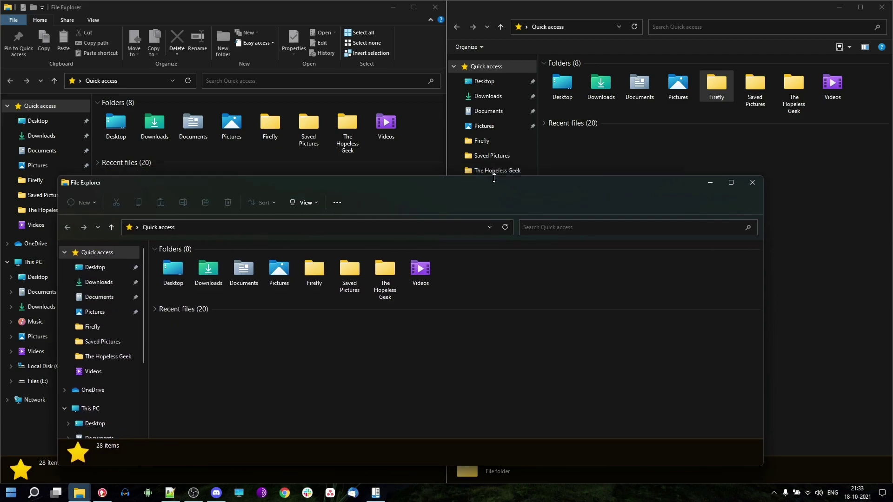
{"action": "left_click_drag", "start_coordinate": [490, 169], "coordinate": [496, 204]}
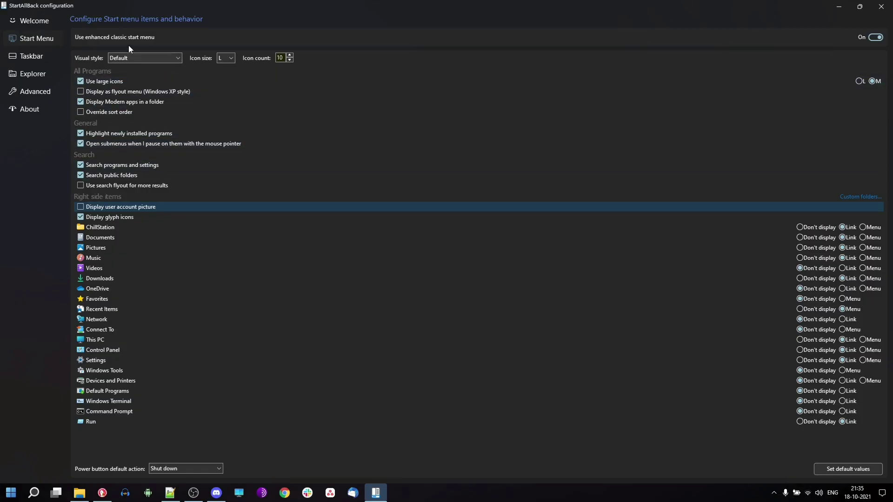
Step: Compare the Start menu with enhanced classic Start menu off, then turn it back on
{"action": "left_click", "coordinate": [126, 42]}
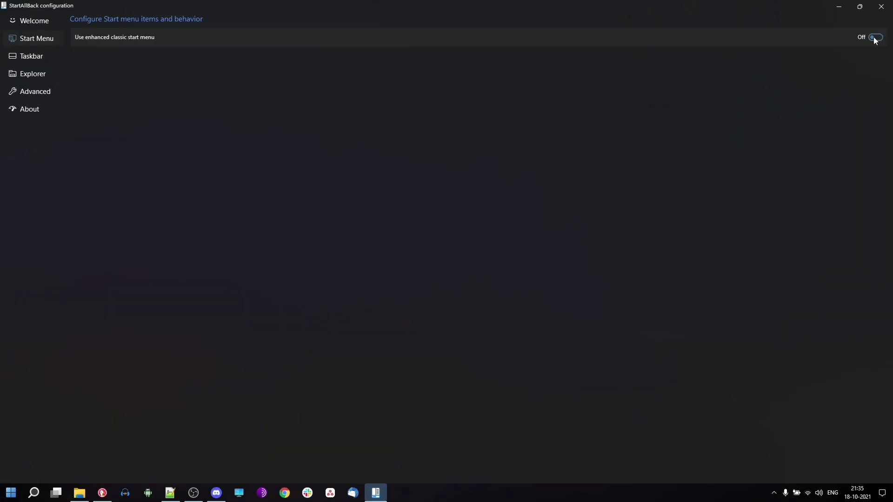
{"action": "key", "text": "super"}
{"action": "left_click", "coordinate": [465, 37]}
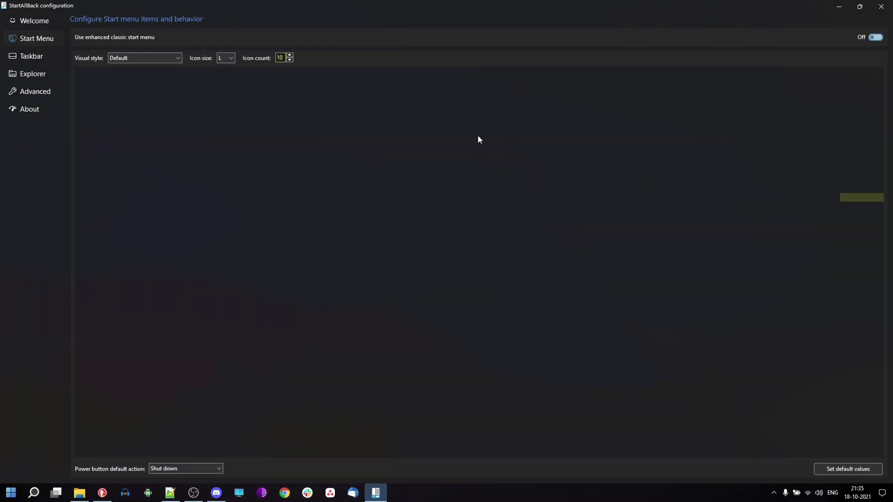
{"action": "left_click", "coordinate": [11, 493]}
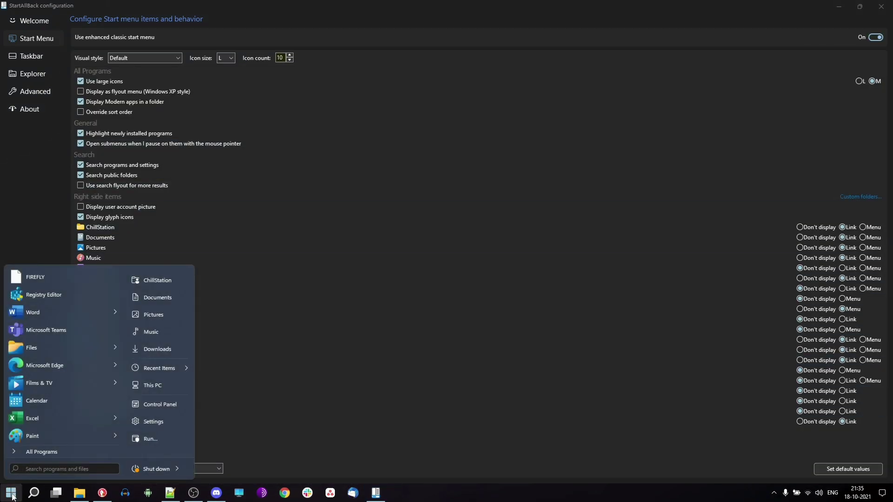
{"action": "left_click", "coordinate": [12, 493]}
Step: On the Taskbar page, try centered task icons, then keep them left-aligned
{"action": "left_click", "coordinate": [31, 56]}
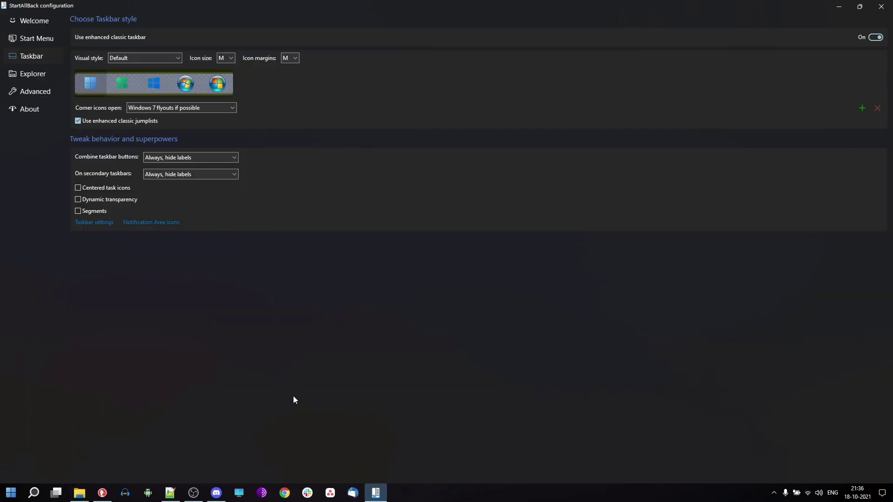
{"action": "left_click", "coordinate": [118, 191]}
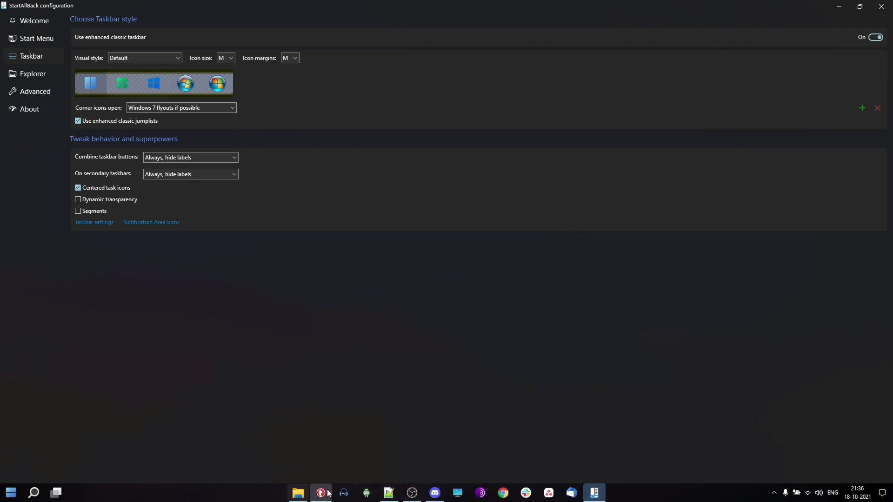
{"action": "left_click", "coordinate": [78, 188]}
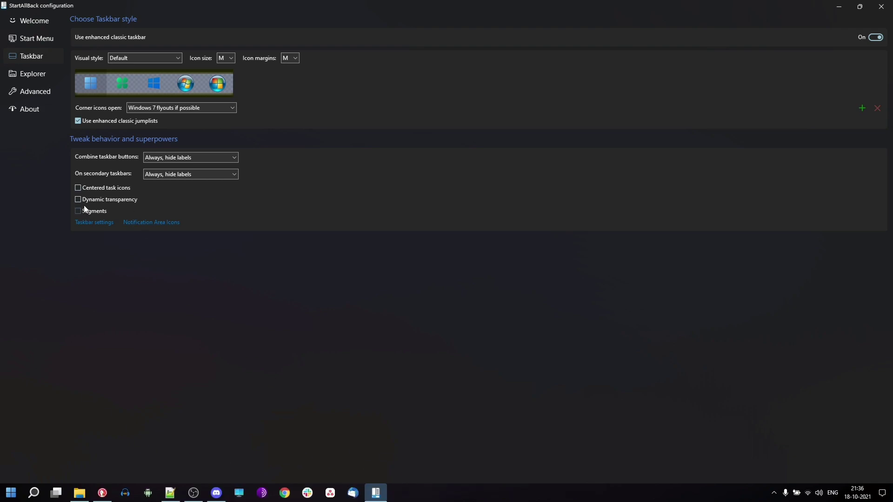